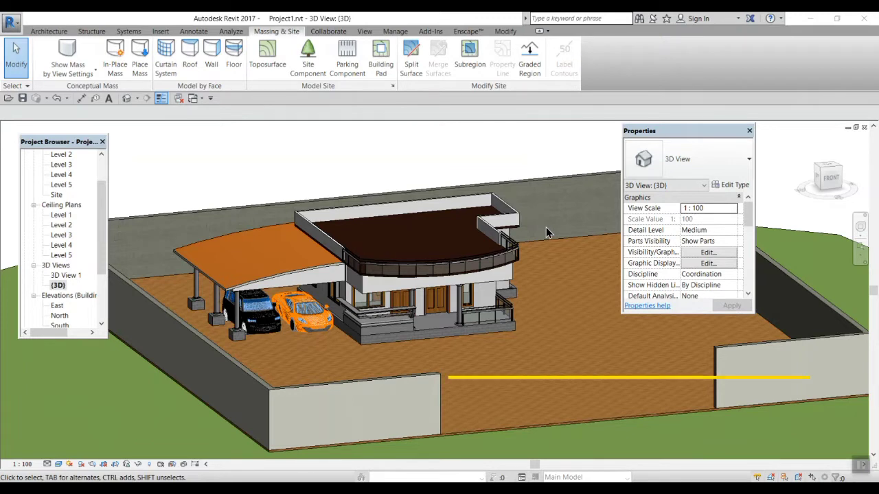
# Step: Place a horizontal Cornice wall sweep along the outer face of the long boundary wall beside the carport
pyautogui.click(49, 31)
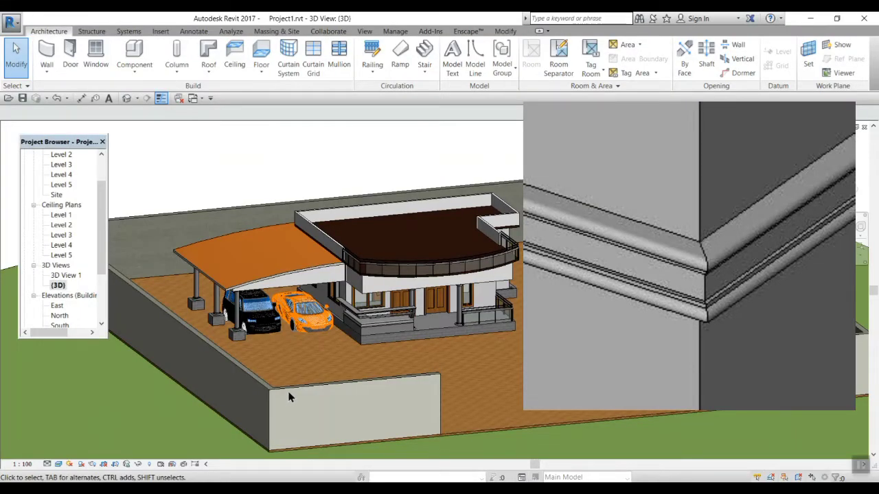
pyautogui.click(48, 72)
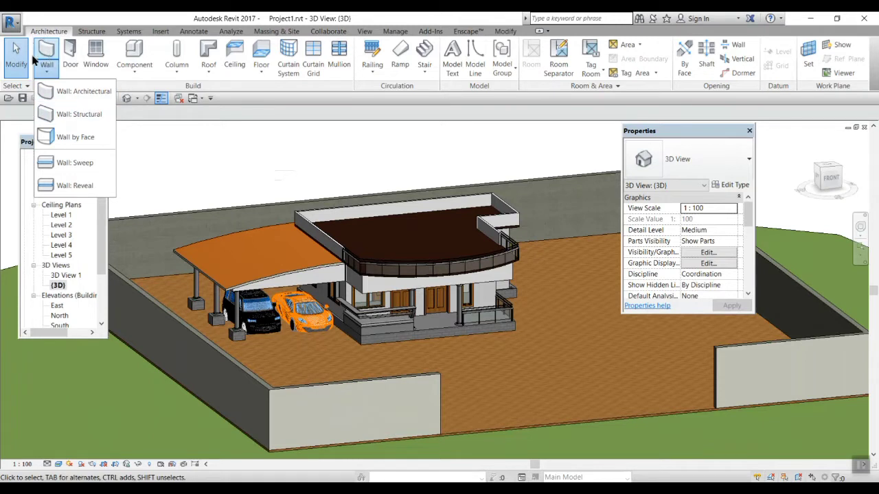
pyautogui.click(75, 163)
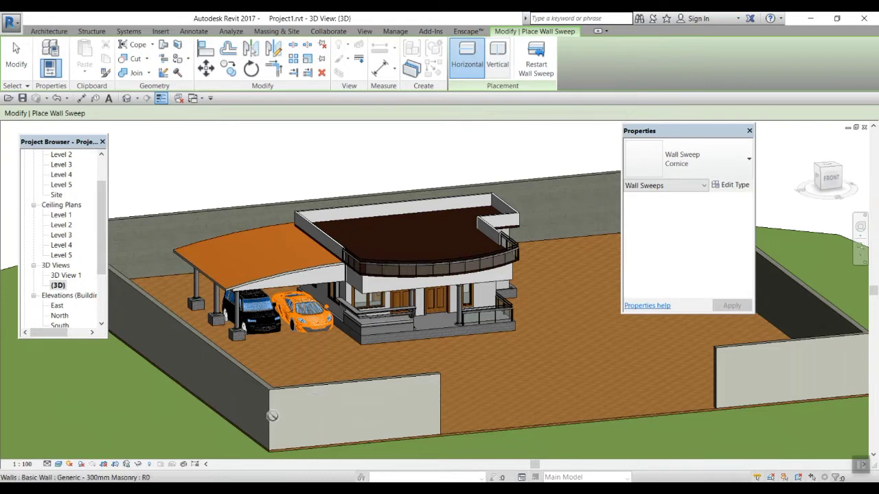
pyautogui.click(497, 55)
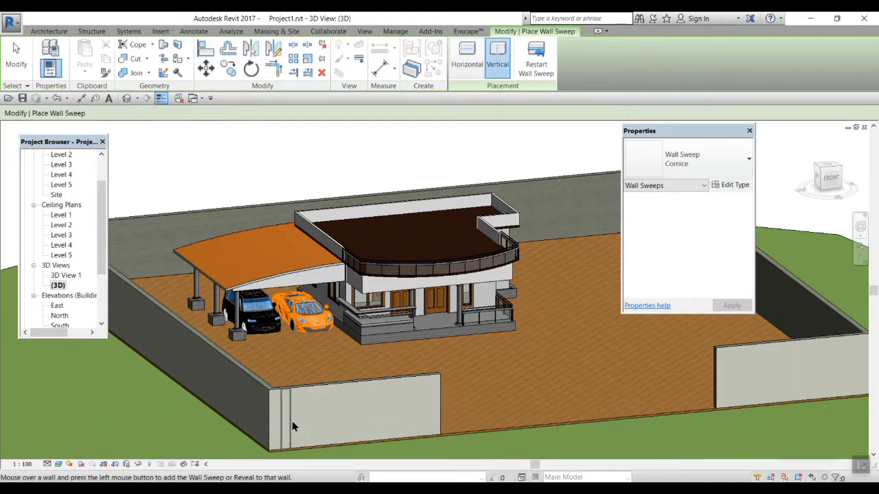
pyautogui.click(469, 70)
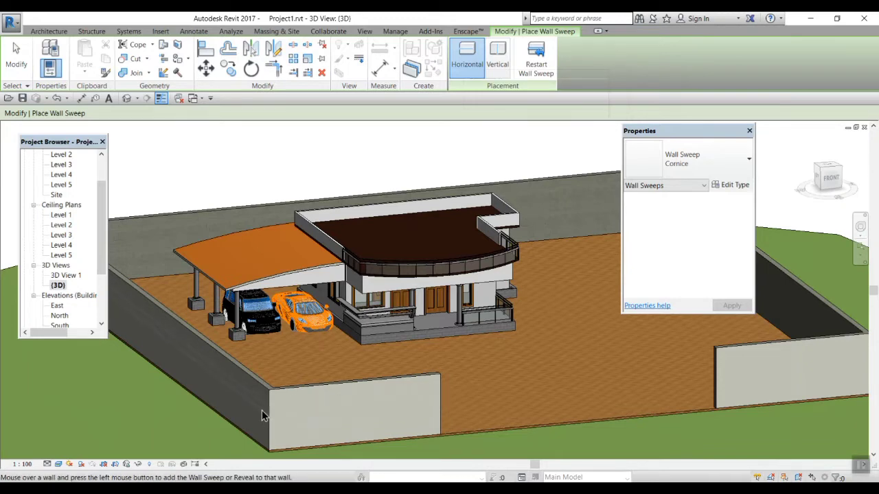
pyautogui.scroll(2, 260, 412)
pyautogui.moveTo(281, 419); pyautogui.dragTo(424, 413, button='middle')
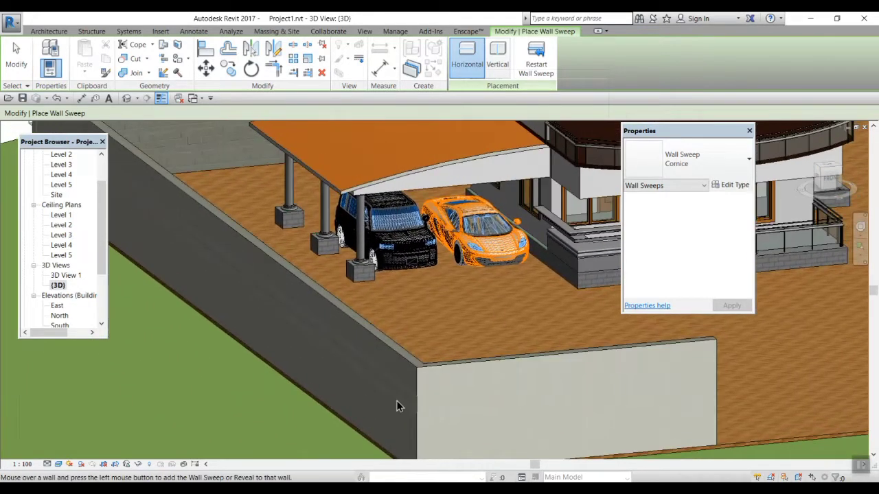
pyautogui.click(390, 397)
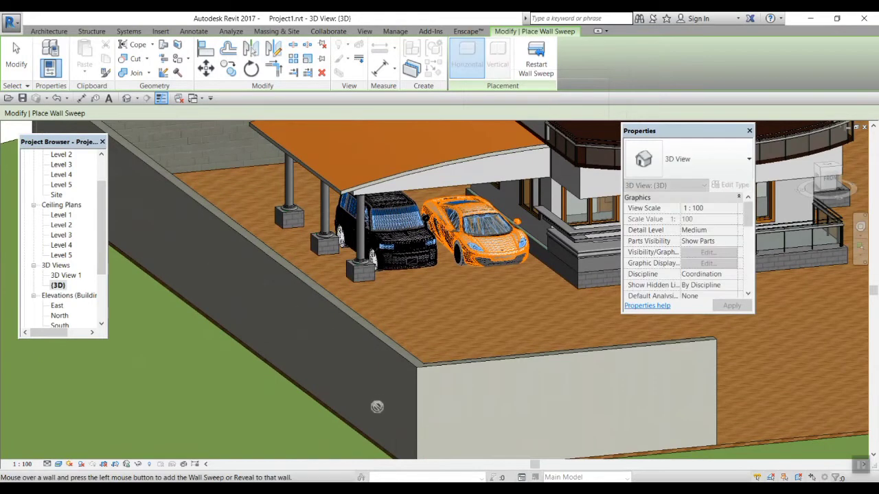
pyautogui.scroll(3, 386, 410)
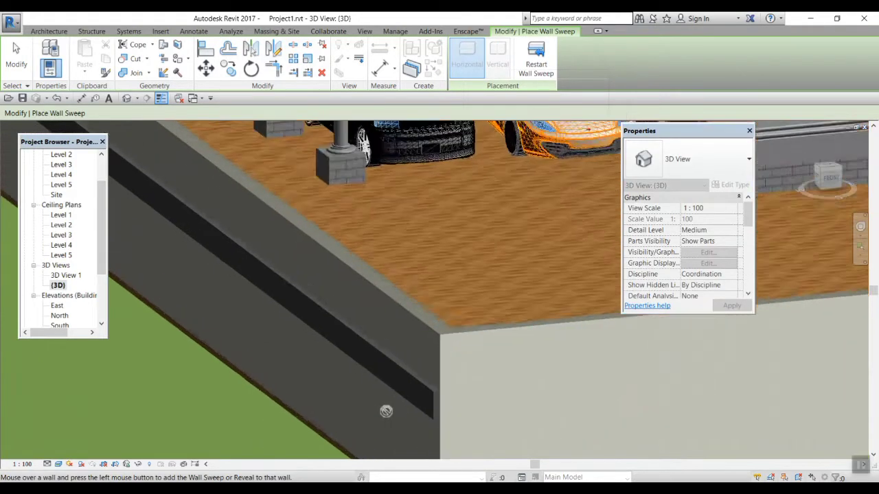
pyautogui.scroll(-2, 510, 435)
pyautogui.scroll(3, 481, 402)
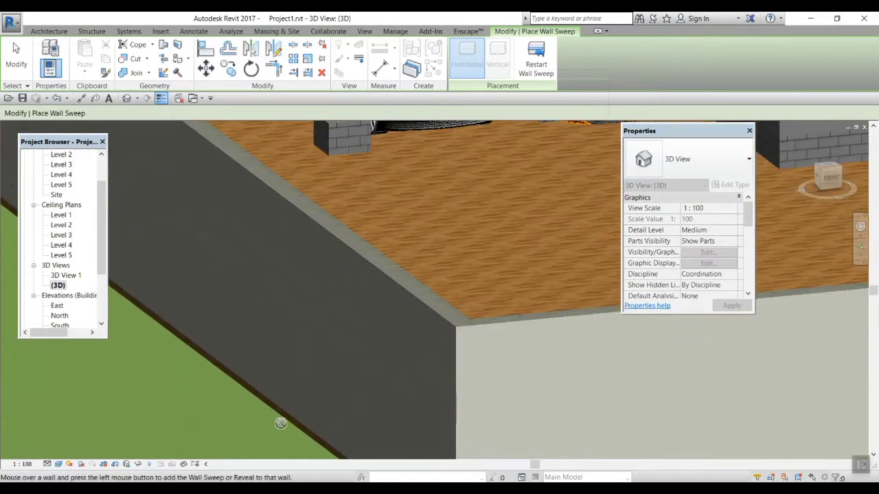
pyautogui.moveTo(219, 404); pyautogui.dragTo(200, 365, button='middle')
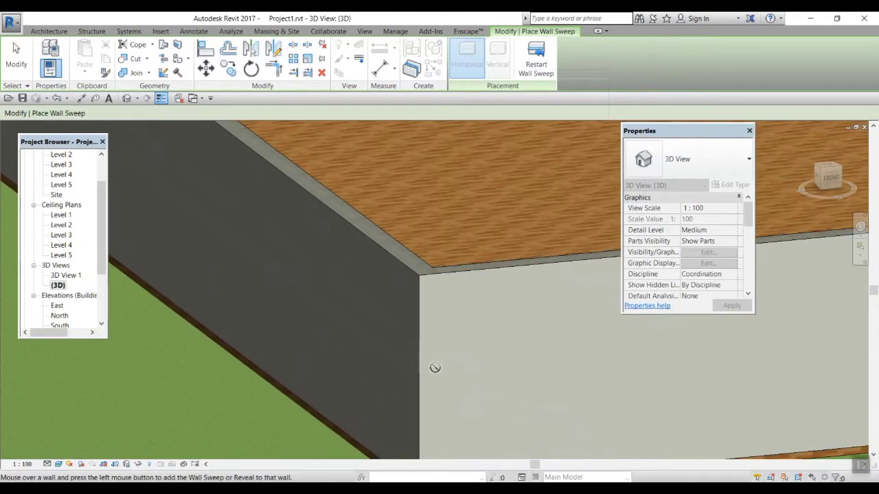
pyautogui.scroll(1, 436, 370)
pyautogui.press('Escape')
# Step: Add horizontal Cornice wall sweeps to the outer faces of both front boundary wall segments flanking the gate opening
pyautogui.moveTo(395, 421)
pyautogui.mouseDown(button='middle')
pyautogui.moveTo(369, 436)
pyautogui.moveTo(402, 412)
pyautogui.mouseUp(button='middle')
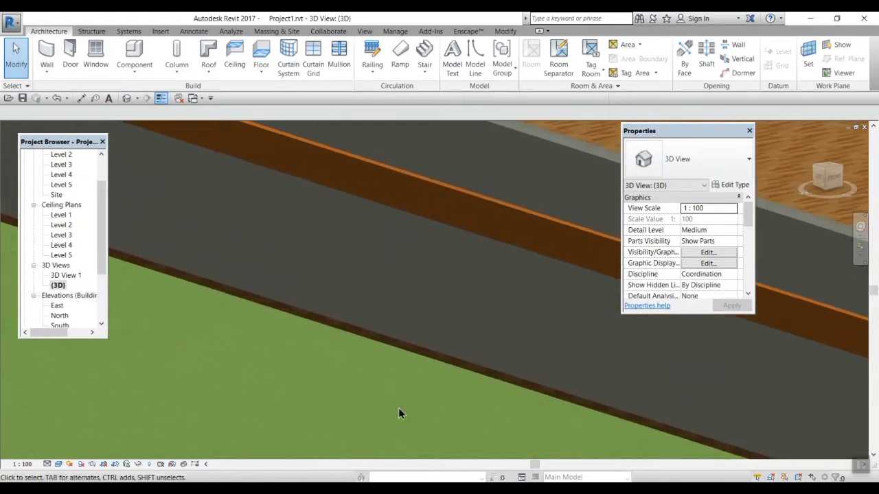
pyautogui.scroll(-5, 389, 404)
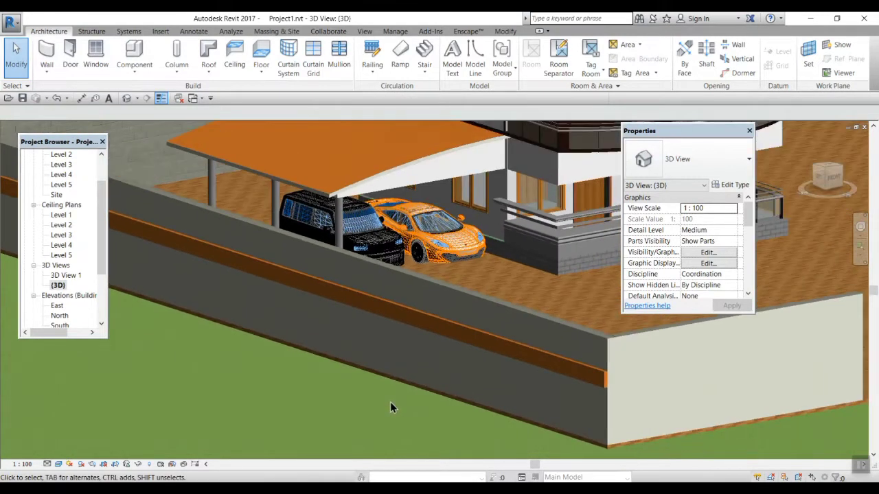
pyautogui.moveTo(414, 405)
pyautogui.mouseDown(button='middle')
pyautogui.moveTo(461, 419)
pyautogui.moveTo(427, 410)
pyautogui.mouseUp(button='middle')
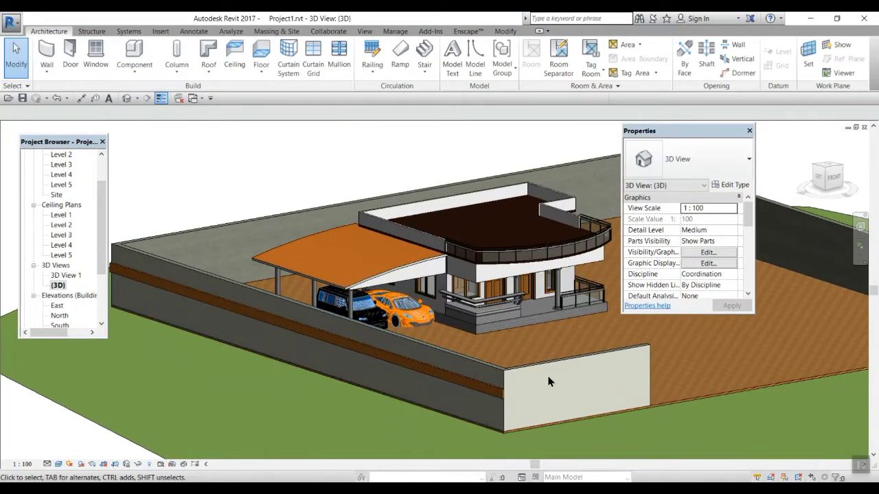
pyautogui.click(47, 69)
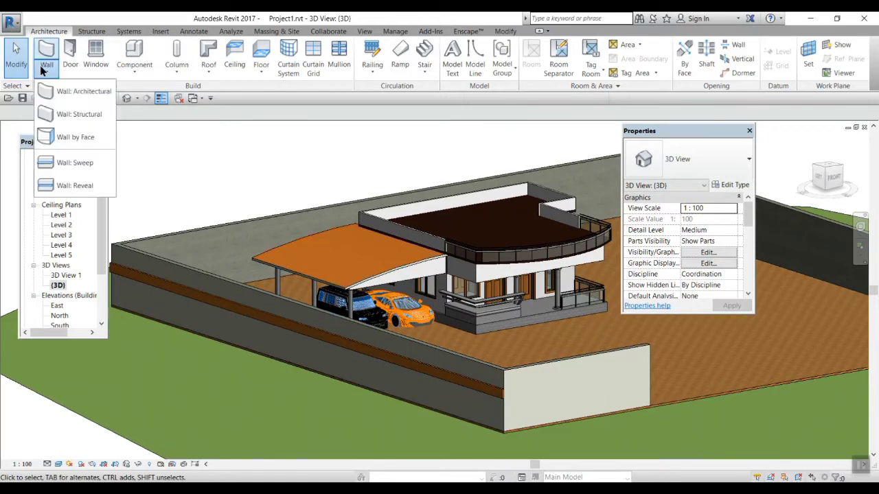
pyautogui.click(56, 183)
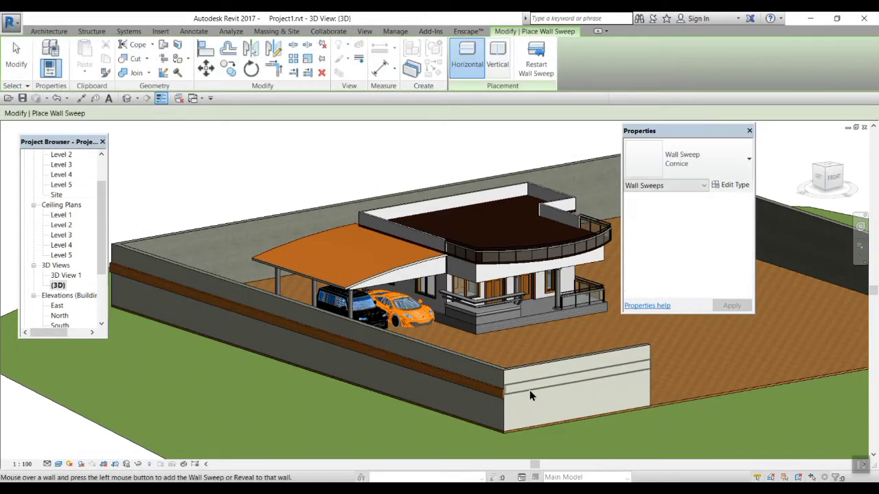
pyautogui.click(567, 407)
pyautogui.moveTo(663, 435); pyautogui.dragTo(399, 441, button='middle')
pyautogui.click(642, 340)
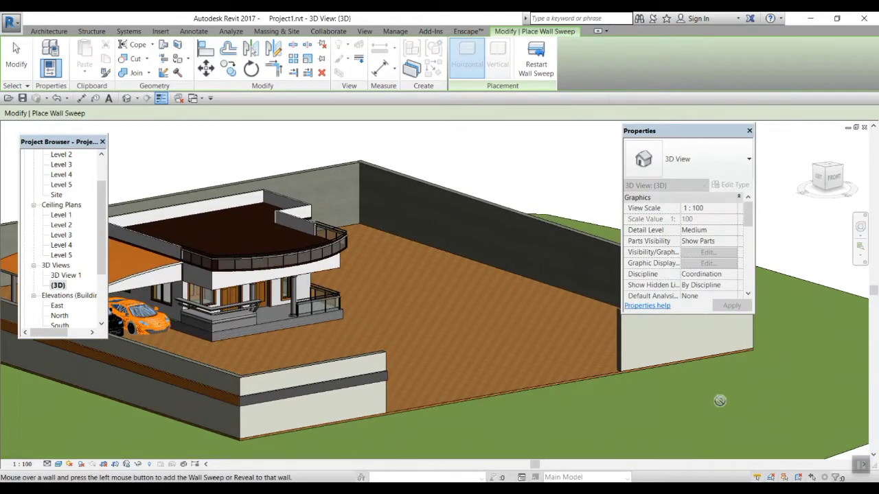
pyautogui.moveTo(719, 401); pyautogui.dragTo(611, 416, button='middle')
pyautogui.press('Escape')
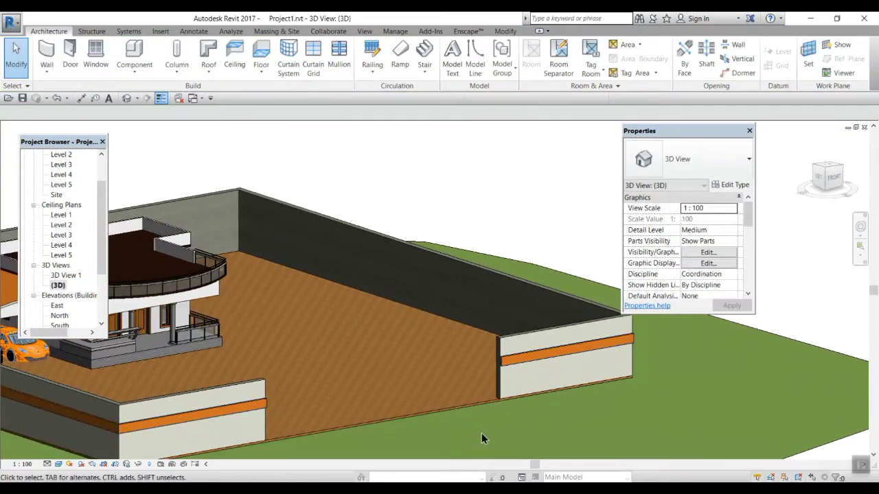
# Step: Place a horizontal wall reveal below the sweep on the carport-side front boundary wall and the adjoining side wall
pyautogui.scroll(3, 418, 447)
pyautogui.moveTo(420, 450); pyautogui.dragTo(706, 355, button='middle')
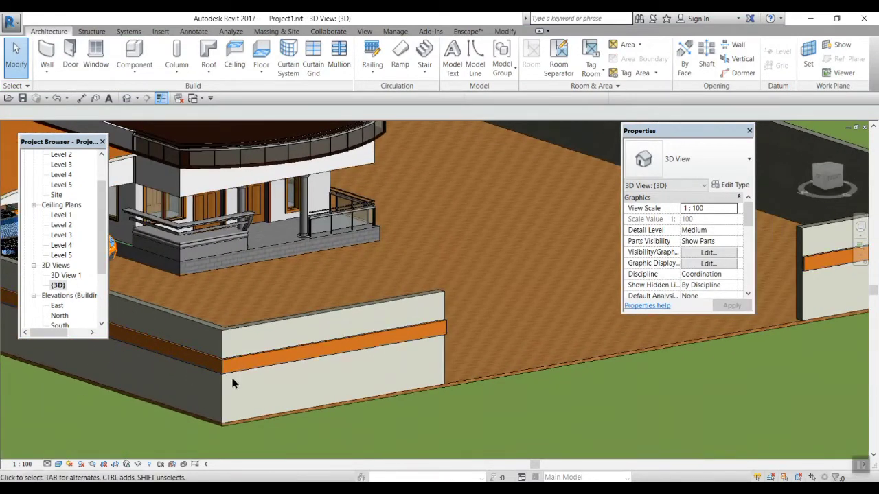
pyautogui.click(47, 69)
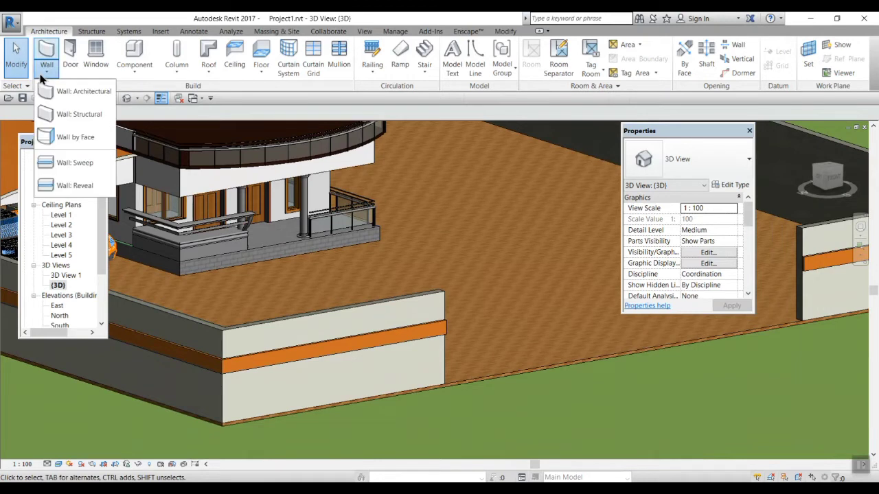
pyautogui.click(72, 188)
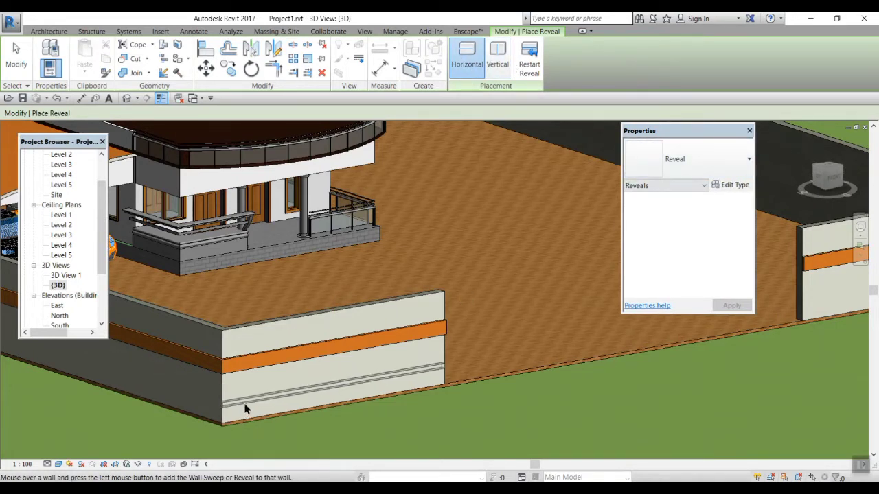
pyautogui.scroll(5, 247, 410)
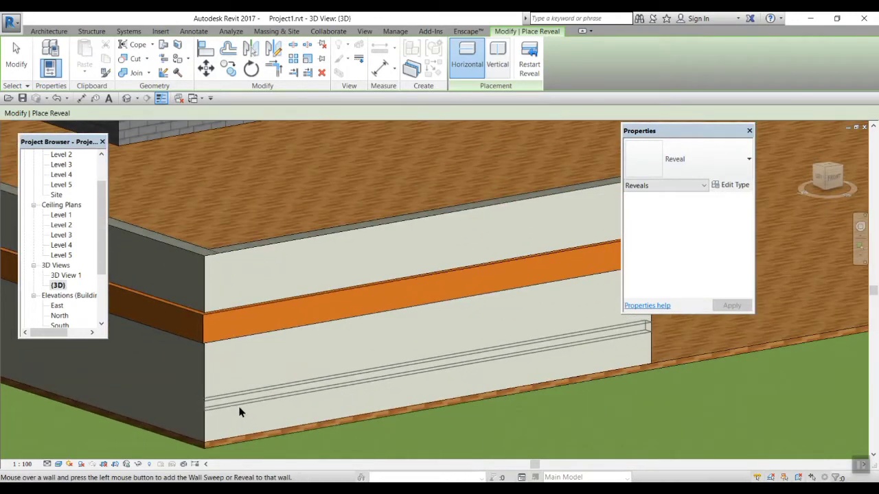
pyautogui.click(240, 411)
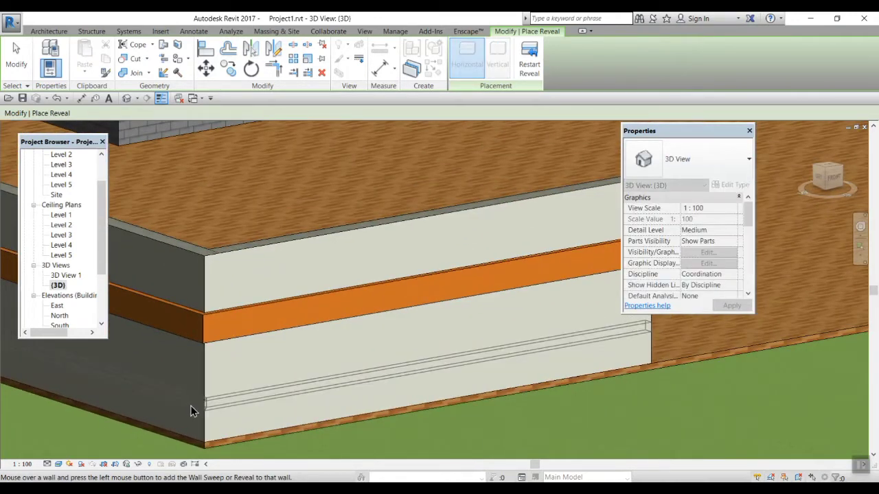
pyautogui.press('Escape')
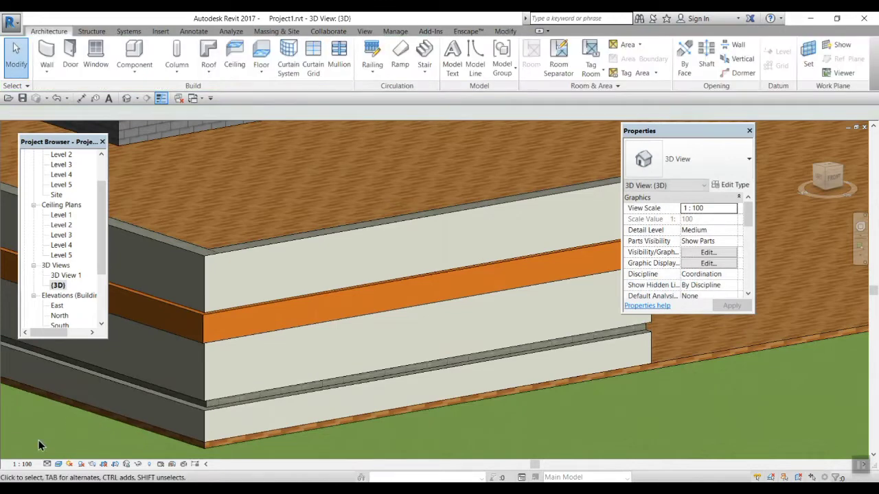
# Step: Set the Cornice wall sweep type's profile to M_Wall Sweep-Brick Soldier Course : 1 Brick and apply it
pyautogui.moveTo(452, 424)
pyautogui.keyDown('shift'); pyautogui.mouseDown(button='middle')
pyautogui.moveTo(471, 426)
pyautogui.moveTo(461, 441)
pyautogui.moveTo(441, 425)
pyautogui.mouseUp(button='middle'); pyautogui.keyUp('shift')
pyautogui.moveTo(535, 412); pyautogui.dragTo(459, 308, button='middle')
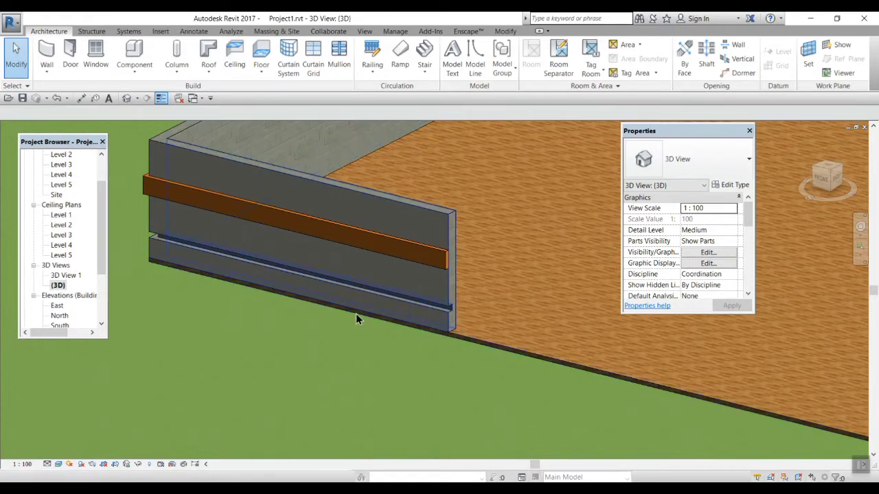
pyautogui.click(433, 257)
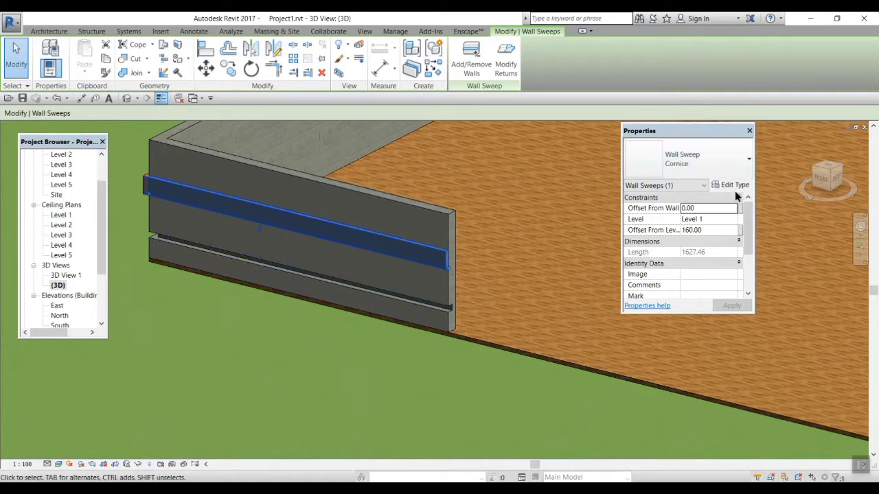
pyautogui.click(732, 185)
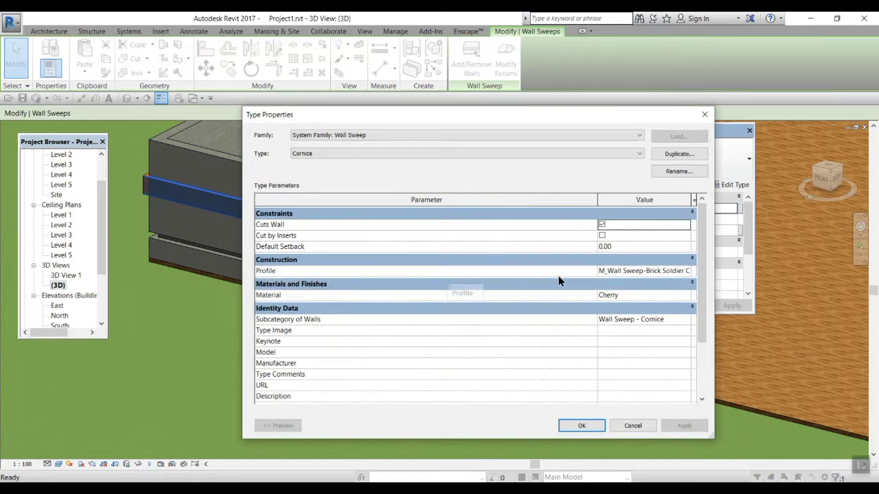
pyautogui.click(680, 272)
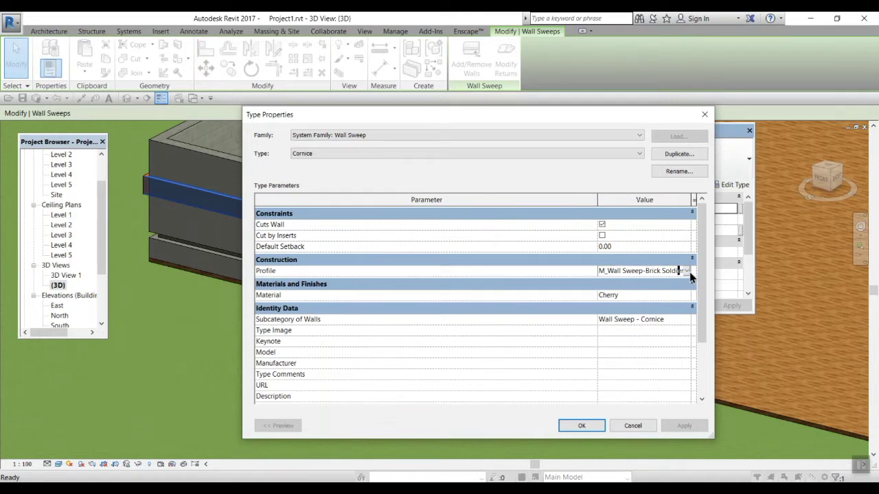
pyautogui.click(689, 272)
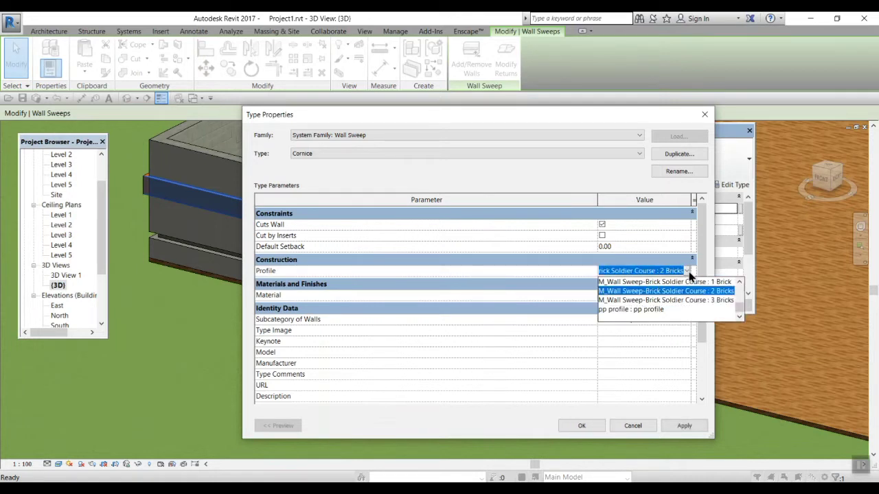
pyautogui.click(719, 289)
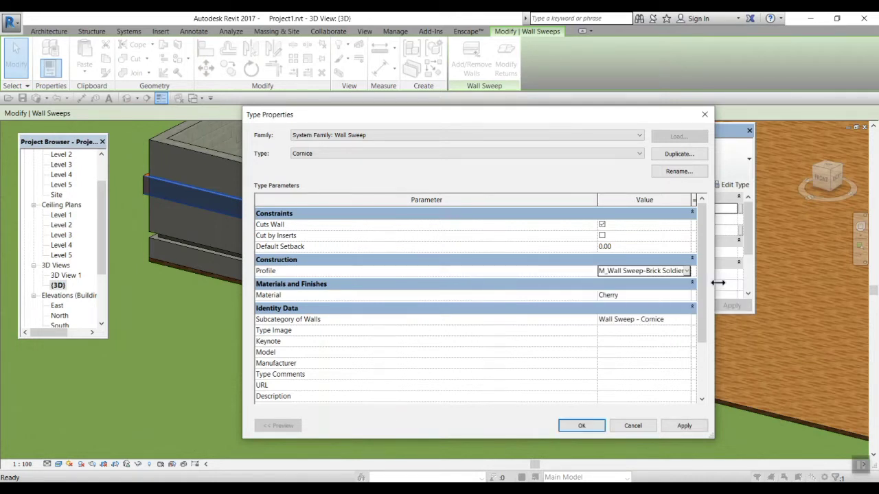
pyautogui.click(684, 426)
pyautogui.click(581, 426)
pyautogui.press('Escape')
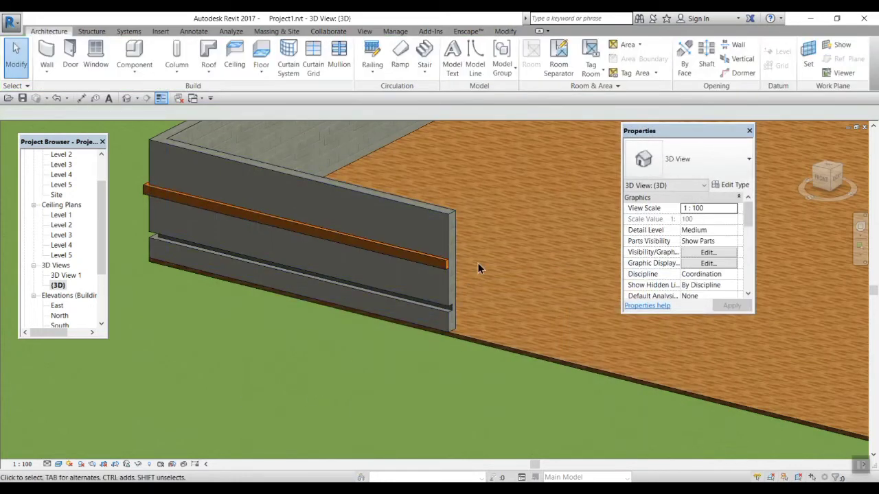
# Step: Set the profile of the Reveal type on the front boundary wall to M_Reveal-Brick Course : 2 Bricks and apply it
pyautogui.scroll(3, 446, 271)
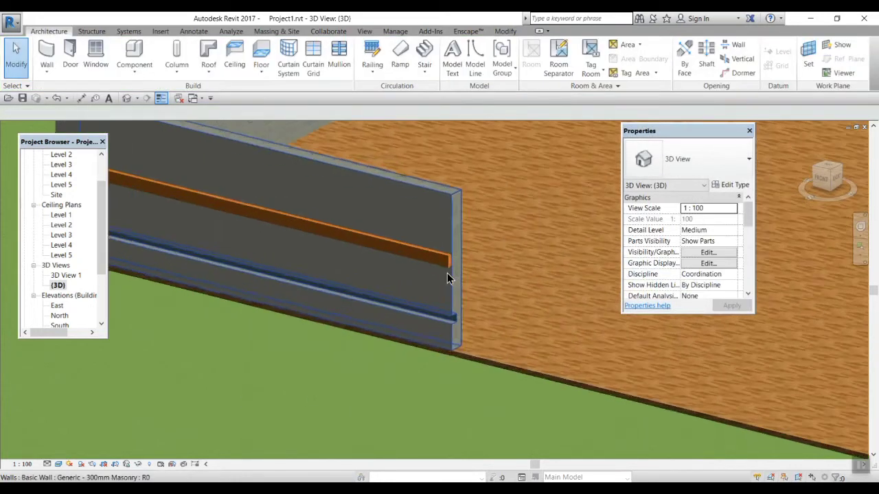
pyautogui.click(452, 326)
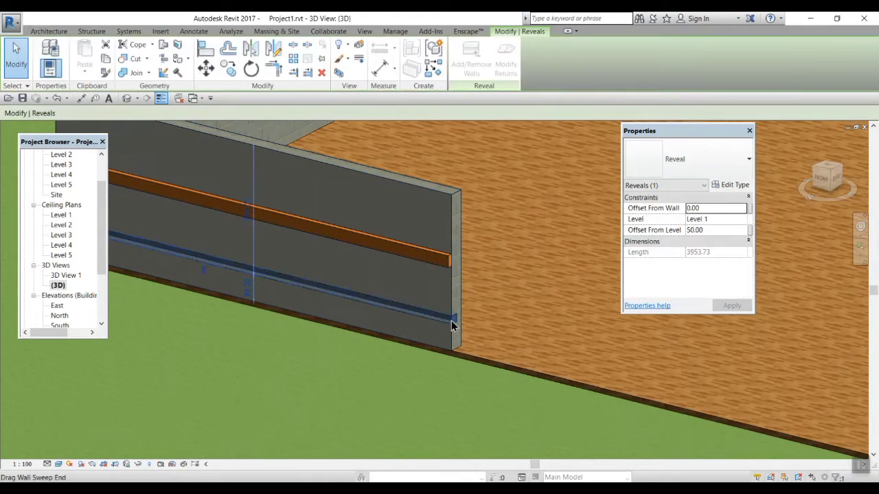
pyautogui.click(732, 186)
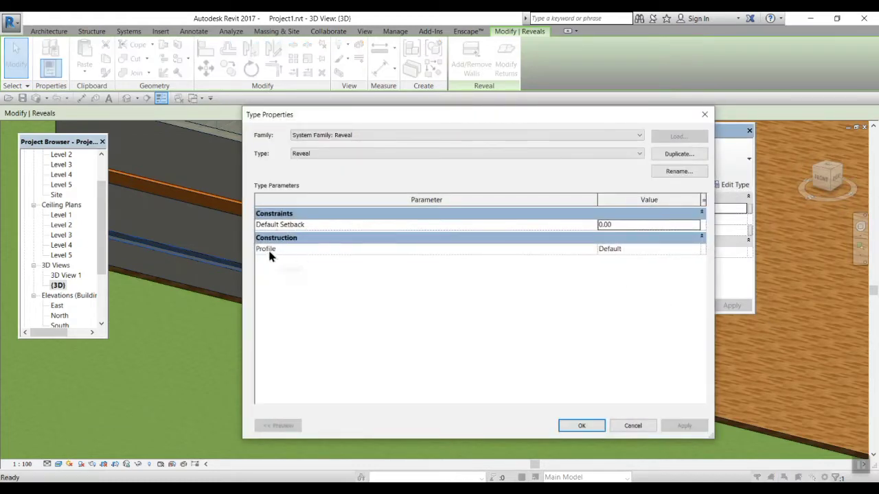
pyautogui.click(597, 251)
pyautogui.click(695, 250)
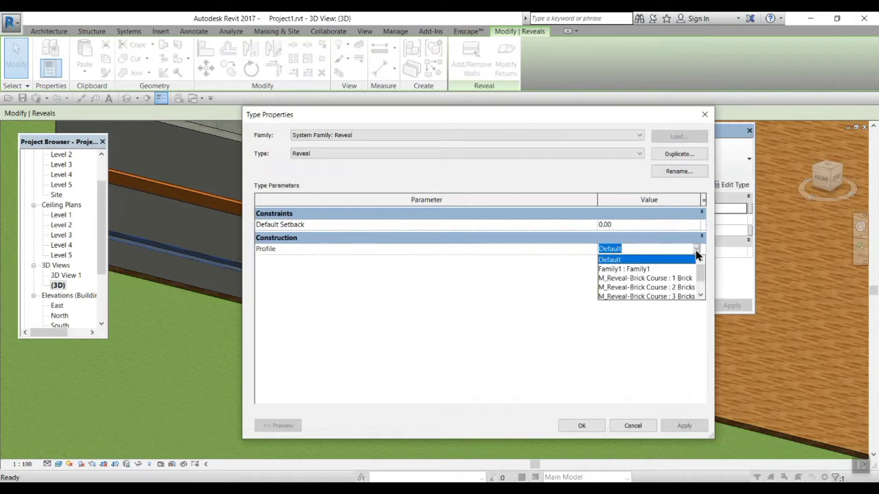
pyautogui.click(645, 287)
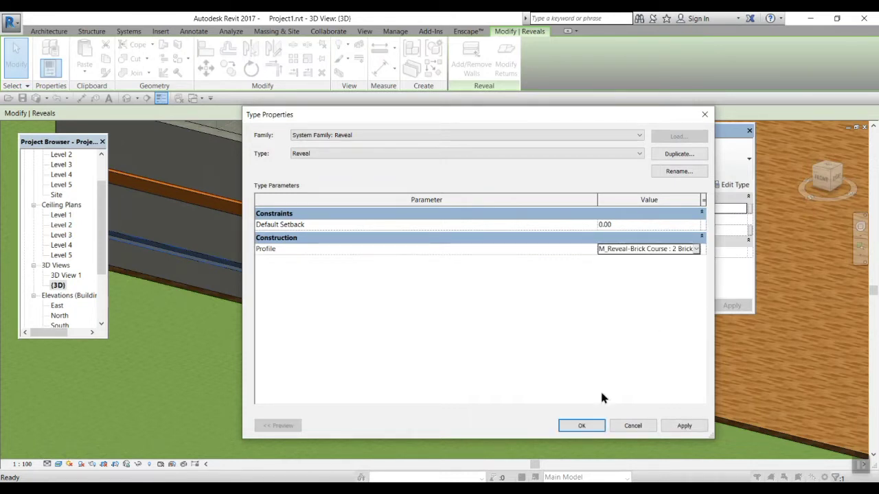
pyautogui.click(685, 426)
pyautogui.click(567, 427)
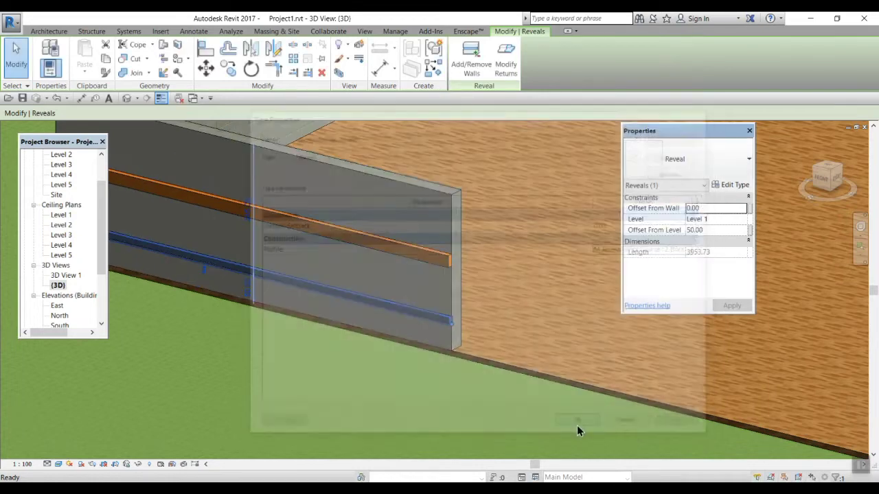
pyautogui.press('Escape')
# Step: Examine the wall sweep and reveal along the front boundary wall, around its corner and across the whole site
pyautogui.scroll(3, 453, 384)
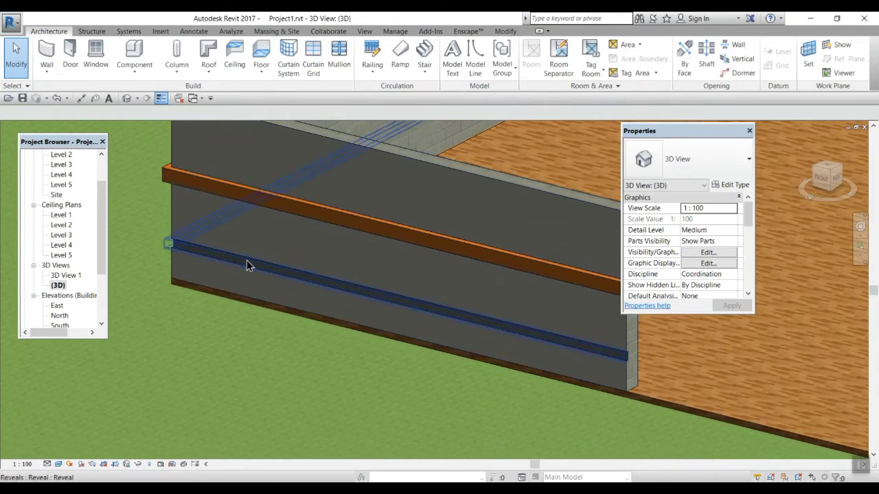
pyautogui.scroll(-1, 180, 310)
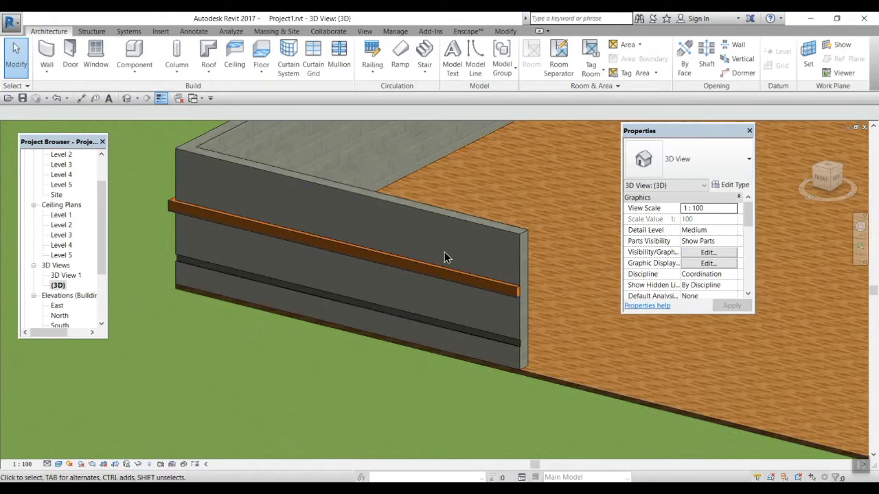
pyautogui.moveTo(435, 282); pyautogui.dragTo(374, 368, button='middle')
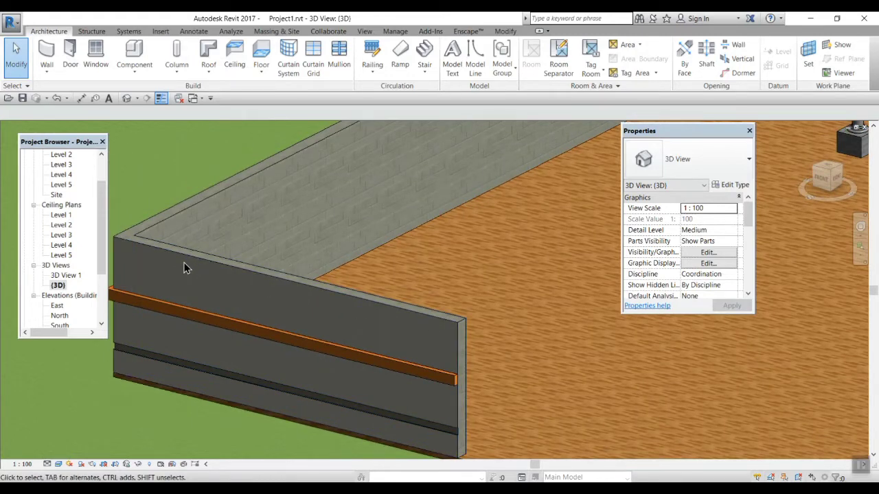
pyautogui.keyDown('shift'); pyautogui.moveTo(373, 281); pyautogui.dragTo(465, 274, button='middle'); pyautogui.keyUp('shift')
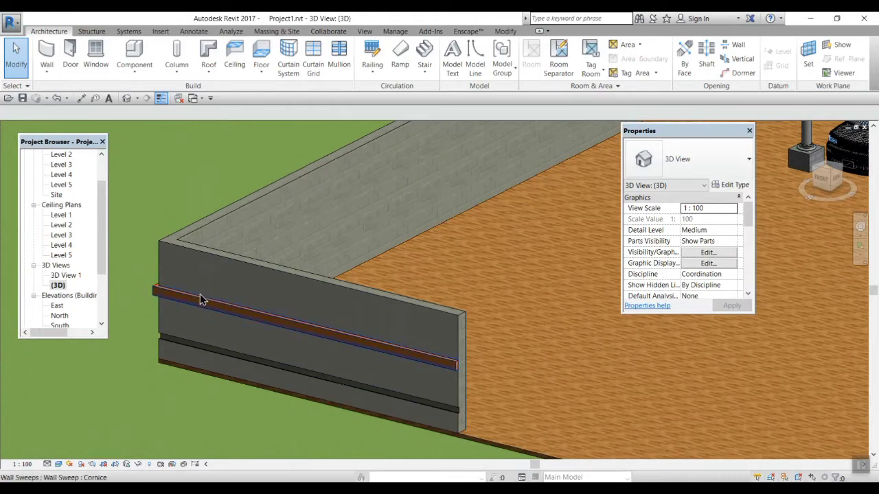
pyautogui.keyDown('shift'); pyautogui.moveTo(122, 330); pyautogui.dragTo(211, 313, button='middle'); pyautogui.keyUp('shift')
pyautogui.scroll(-3, 307, 353)
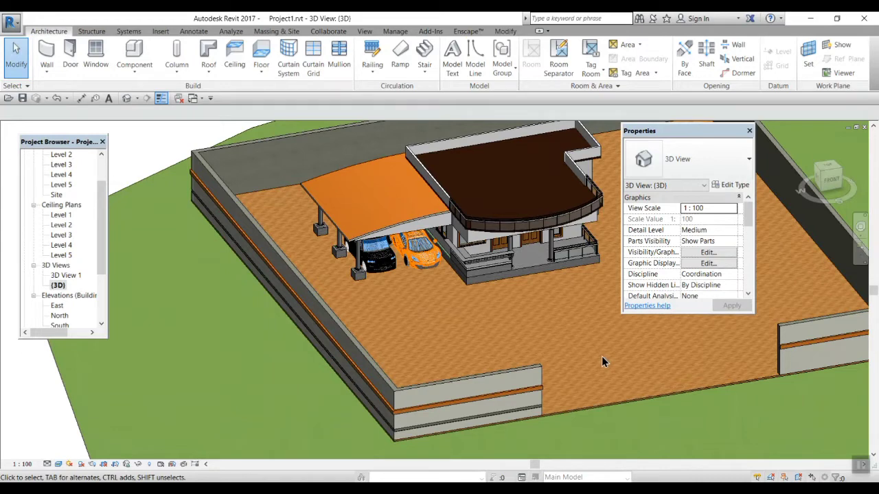
# Step: Create a new family from the Metric Profile.rft template
pyautogui.click(17, 26)
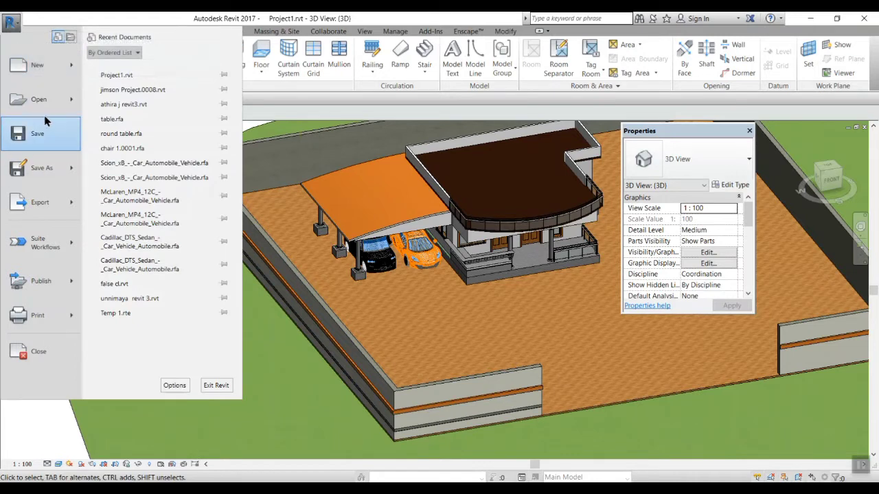
pyautogui.moveTo(75, 71)
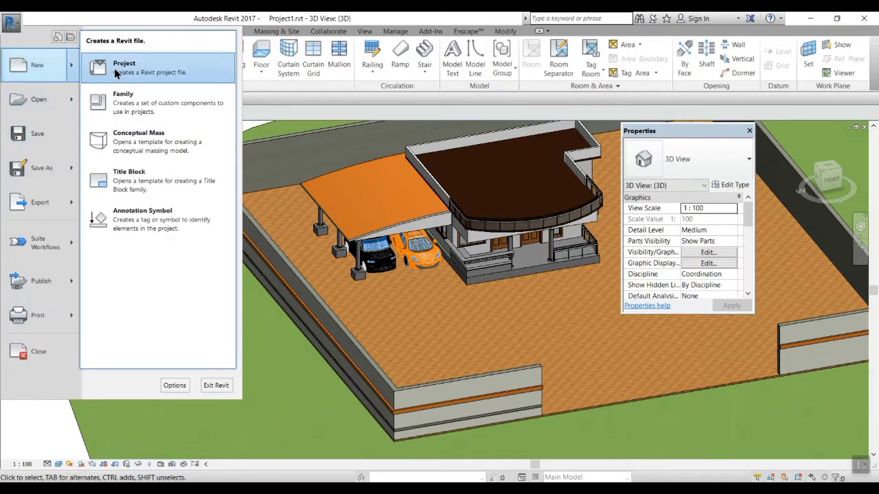
pyautogui.click(113, 110)
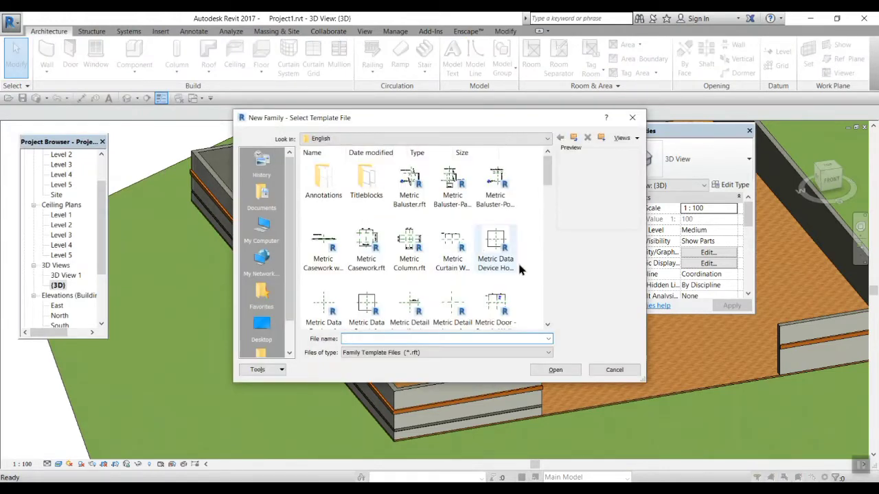
pyautogui.scroll(-1, 524, 278)
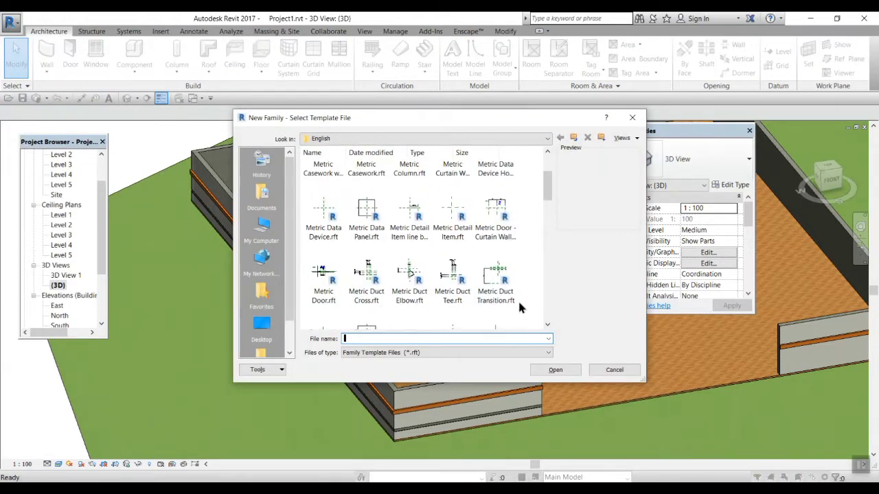
pyautogui.scroll(-5, 520, 302)
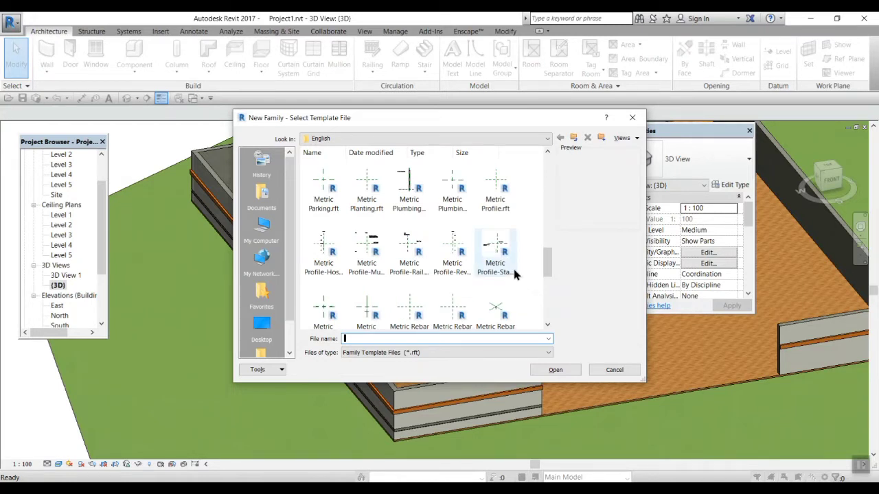
pyautogui.click(497, 215)
pyautogui.click(563, 371)
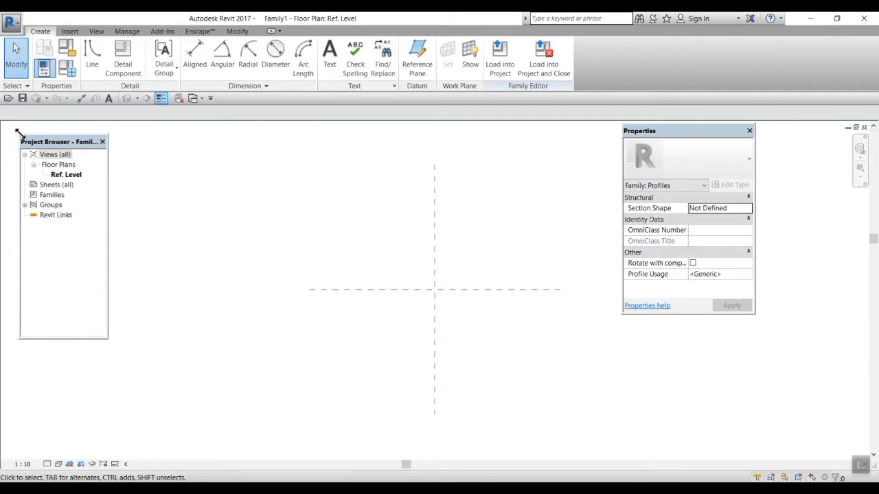
# Step: Start the Line tool in the profile family and set the project length units to centimeters
pyautogui.click(92, 59)
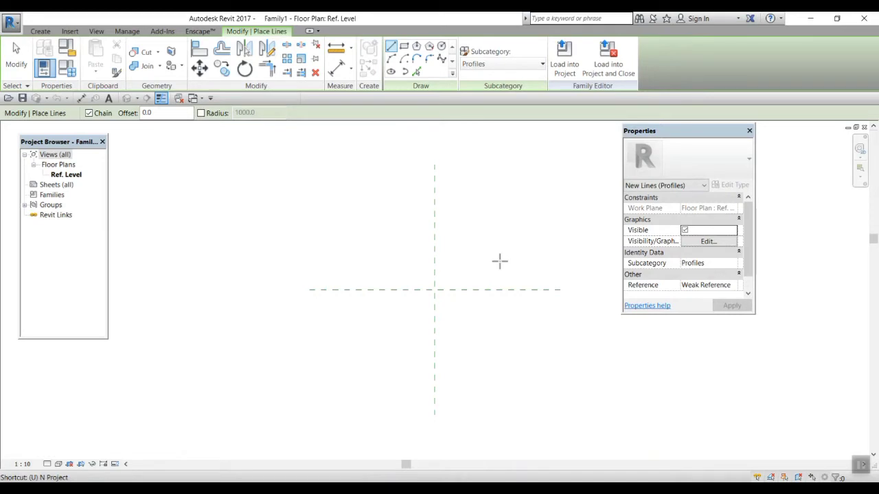
pyautogui.press('n')
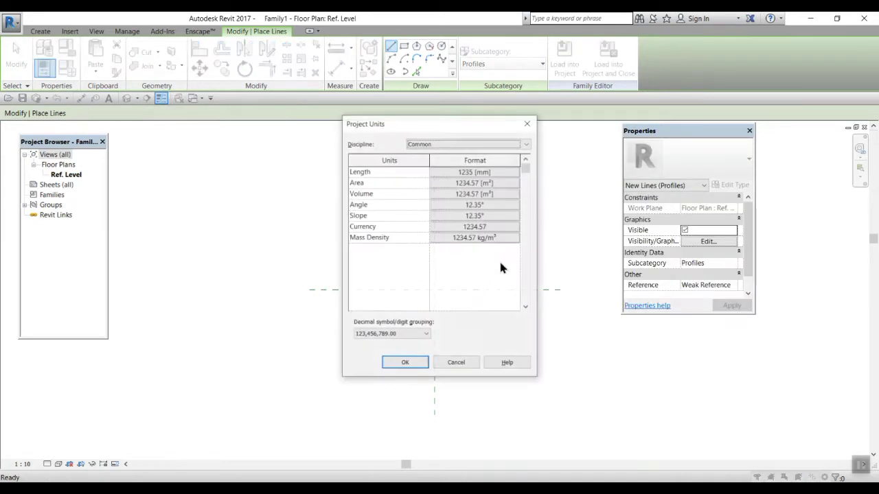
pyautogui.click(495, 172)
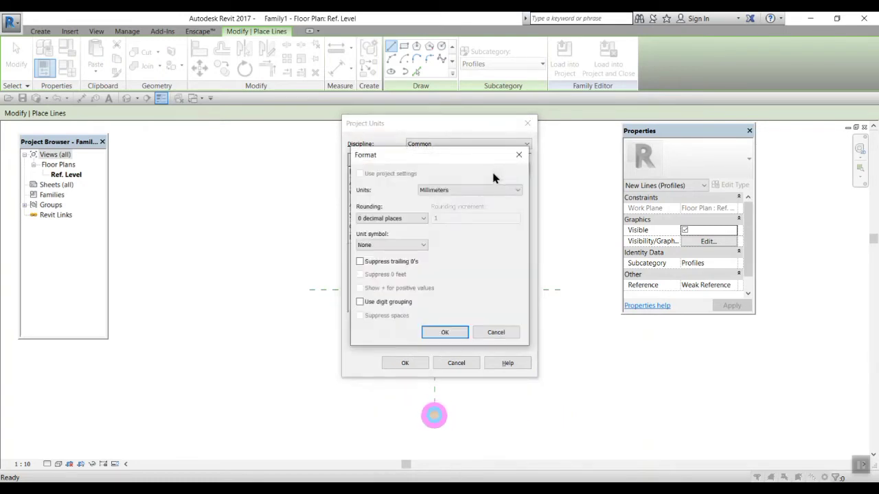
pyautogui.click(474, 191)
pyautogui.click(456, 244)
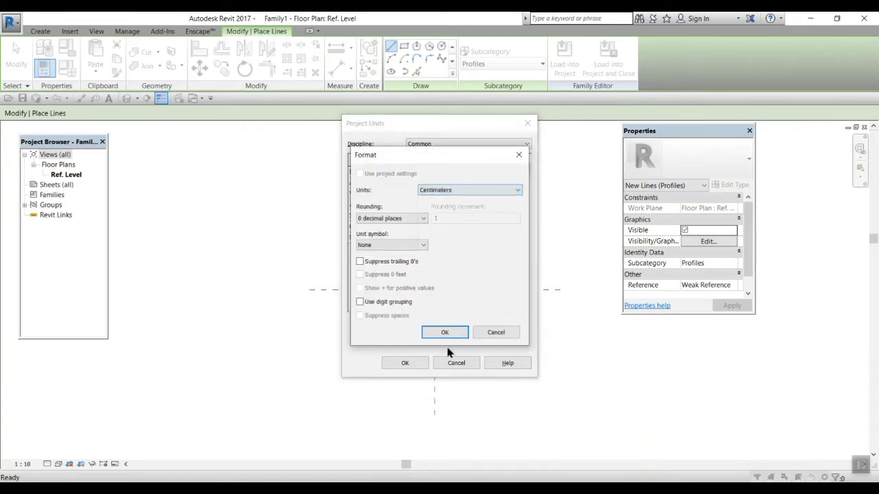
pyautogui.click(454, 335)
pyautogui.click(418, 363)
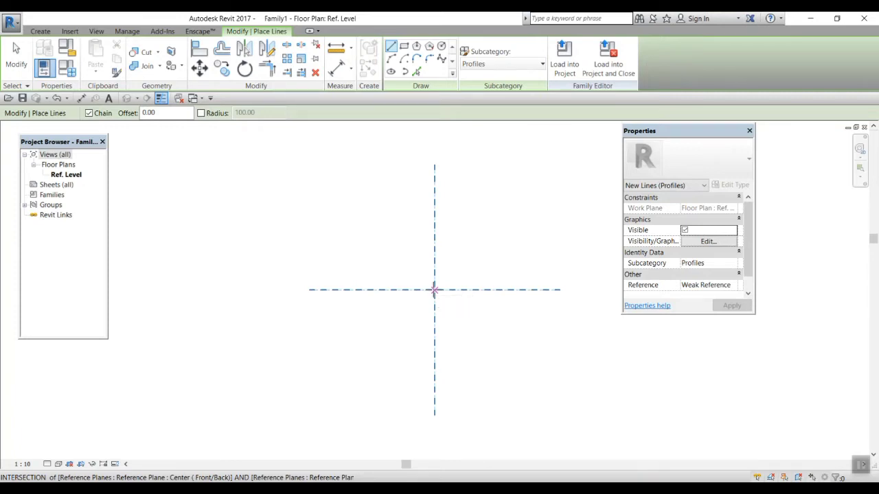
# Step: Draw the profile's 25 cm vertical edge upward from the reference plane intersection and a 20 cm horizontal top edge to the right
pyautogui.click(434, 290)
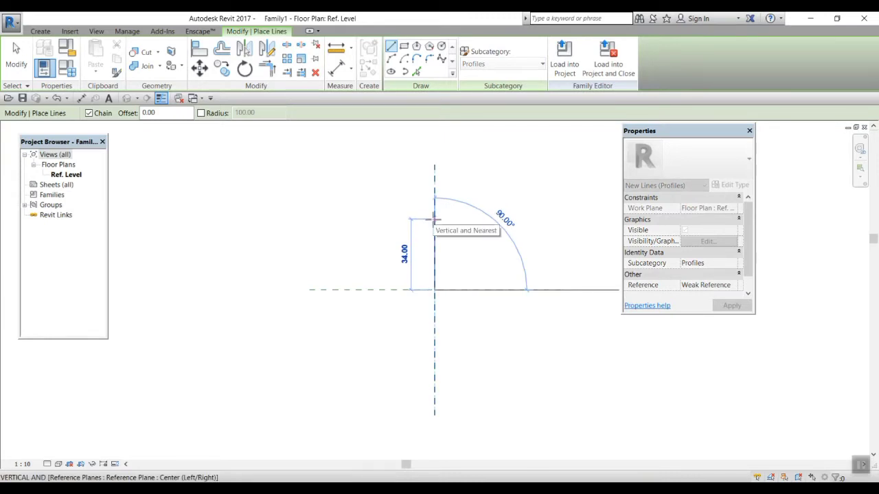
pyautogui.write('25')
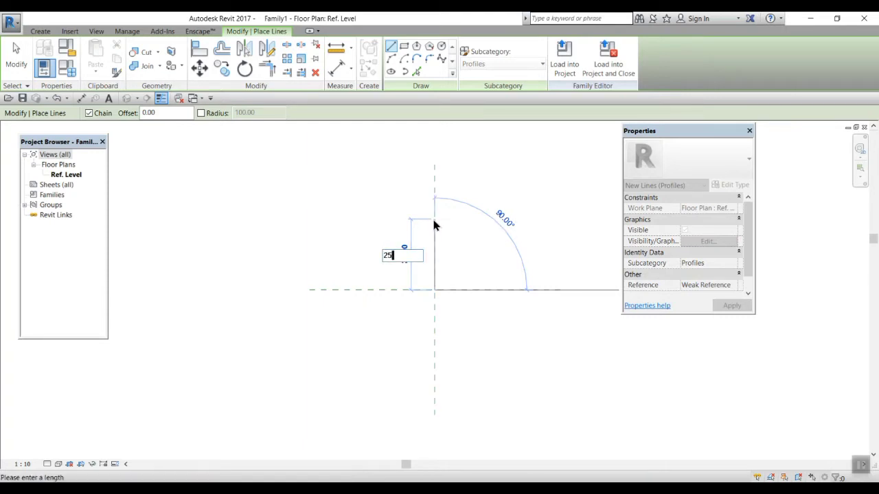
pyautogui.press('Return')
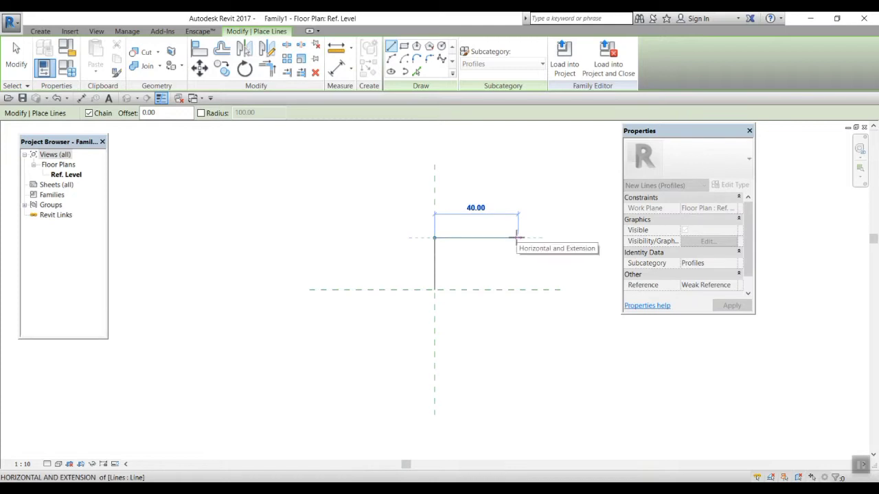
pyautogui.write('20')
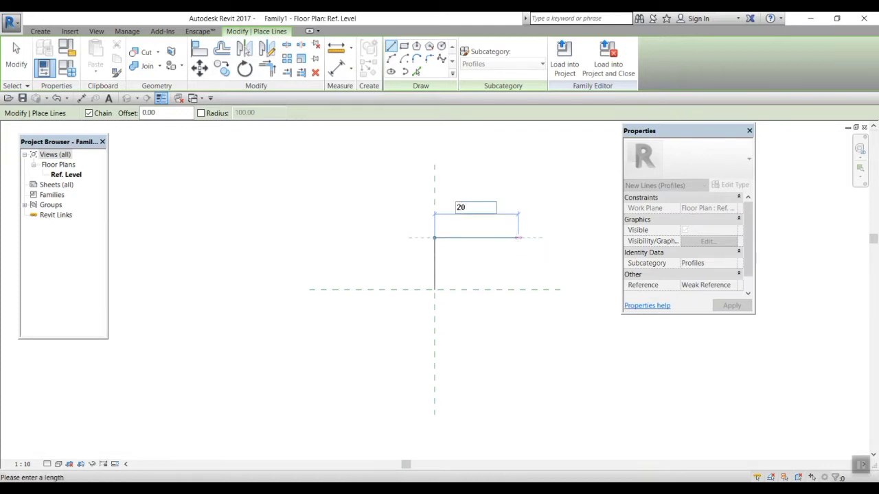
pyautogui.press('Return')
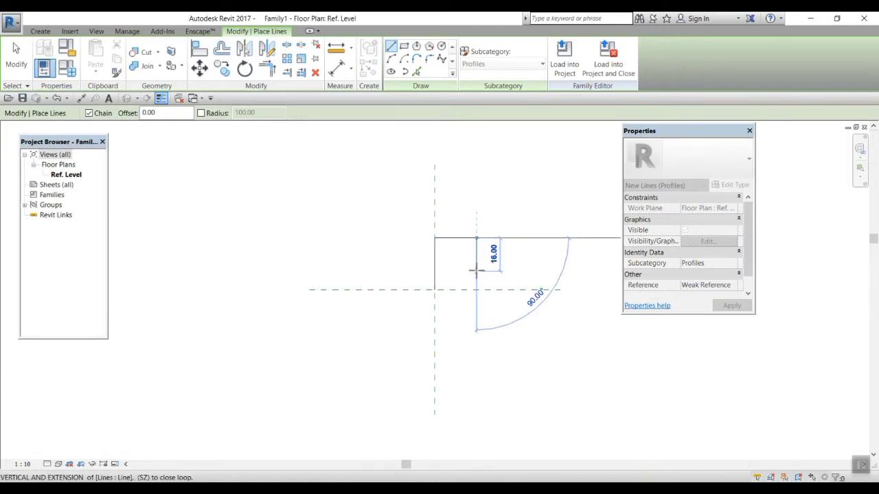
# Step: Continue the profile outline with a 5 cm line straight down and a 5 cm horizontal line back toward the vertical reference plane
pyautogui.scroll(-5, 477, 267)
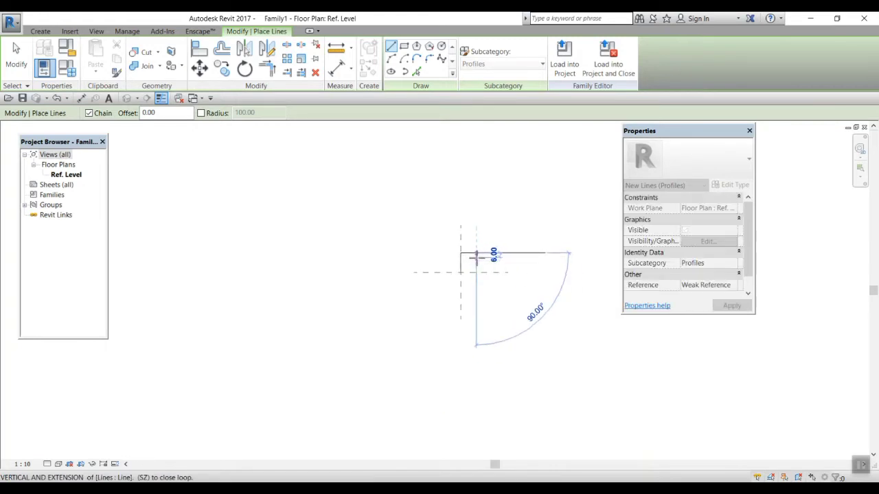
pyautogui.scroll(2, 475, 257)
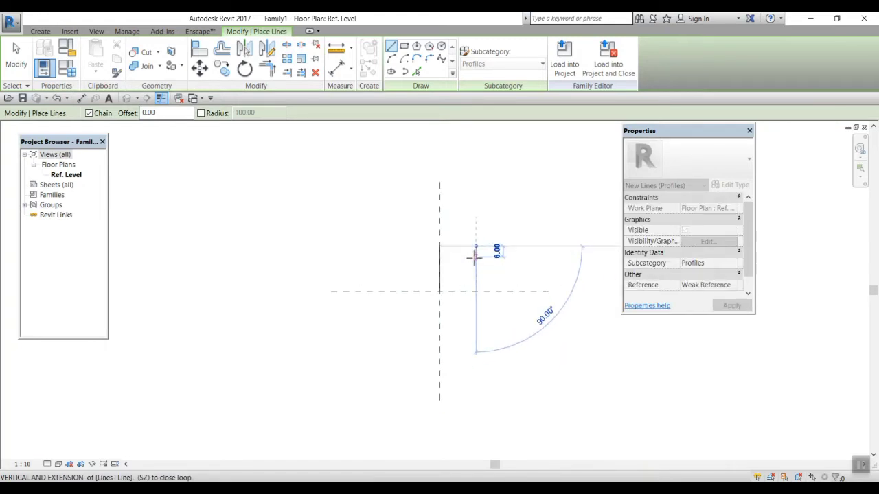
pyautogui.scroll(-1, 475, 257)
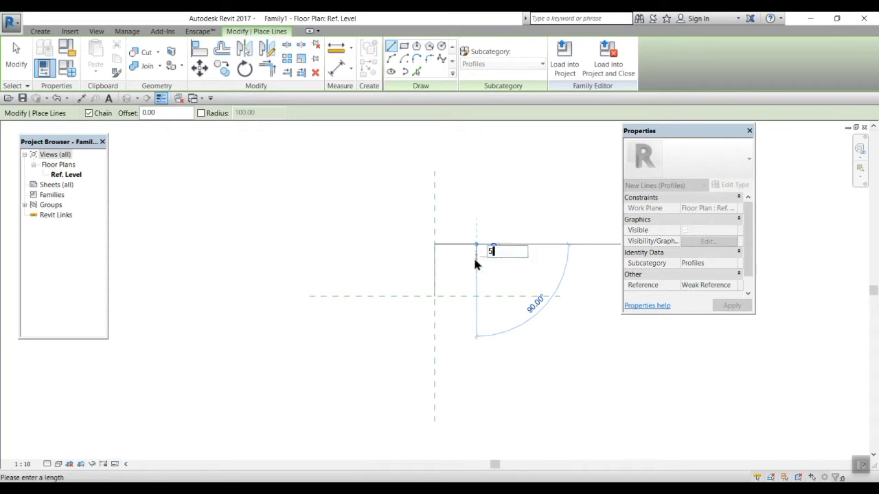
pyautogui.click(473, 255)
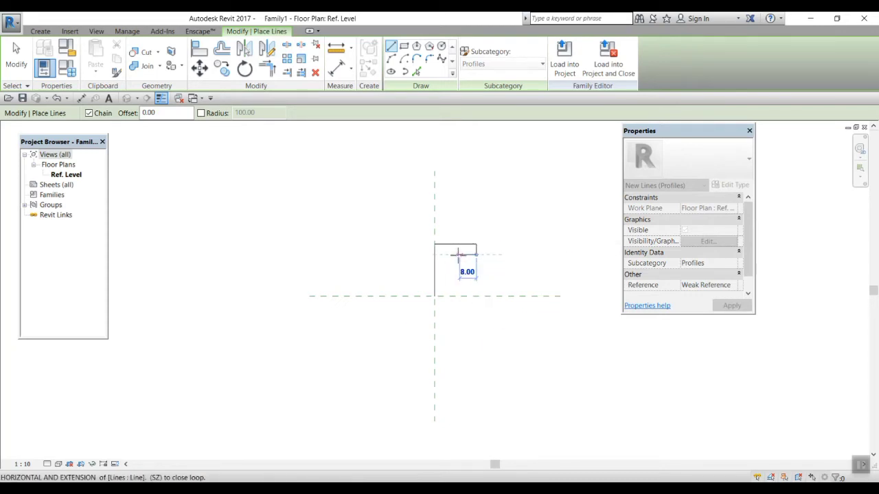
pyautogui.write('5')
pyautogui.press('Return')
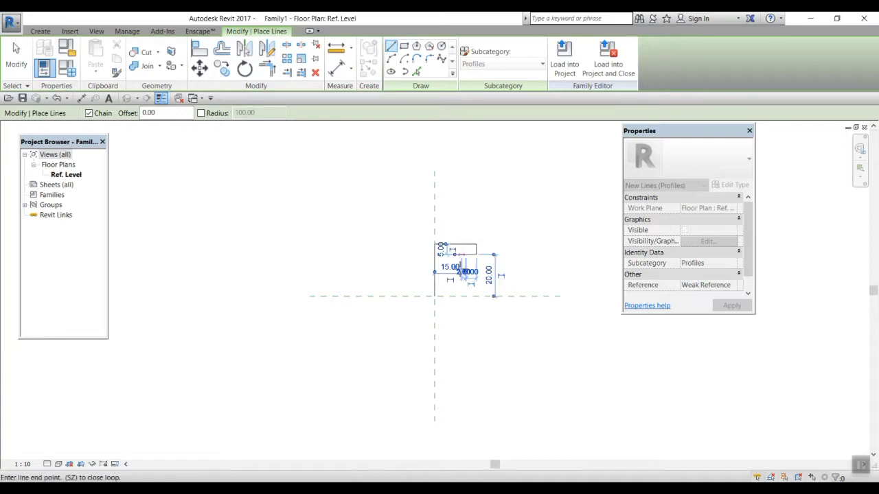
# Step: Add a slanted line about 6 cm long going down and inward at 120°, followed by a horizontal line about 4 cm long inward
pyautogui.scroll(2, 460, 265)
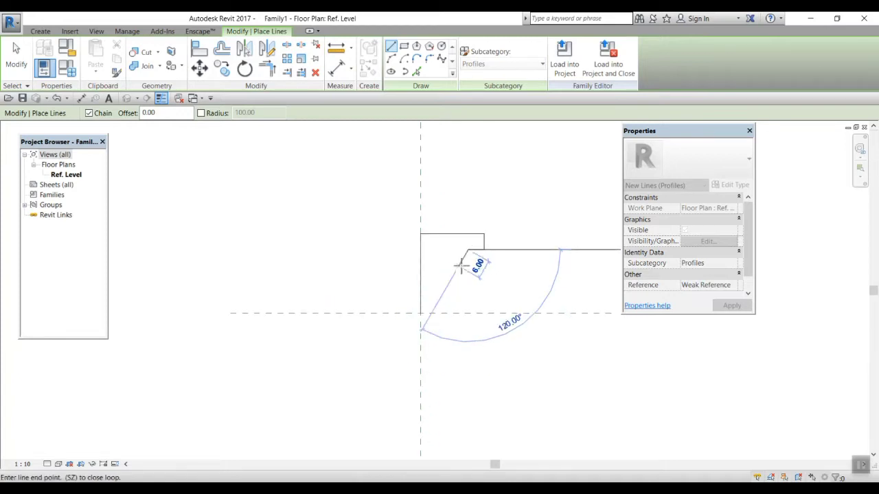
pyautogui.click(459, 266)
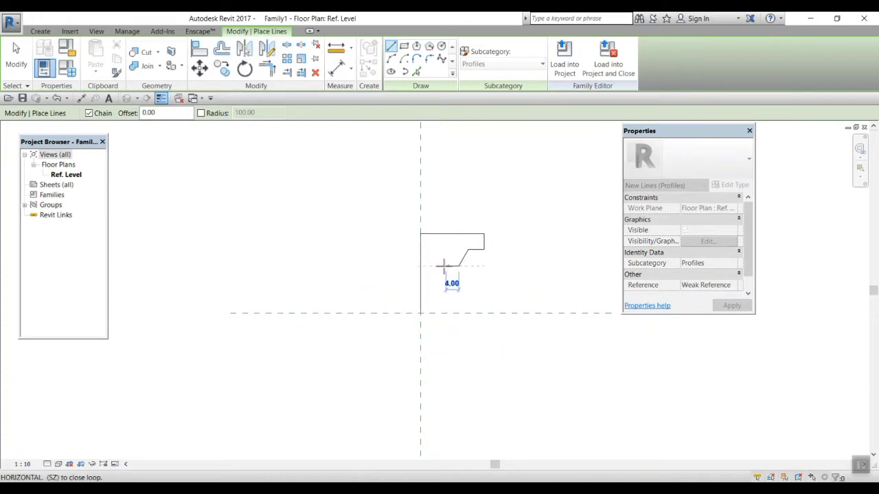
pyautogui.click(446, 266)
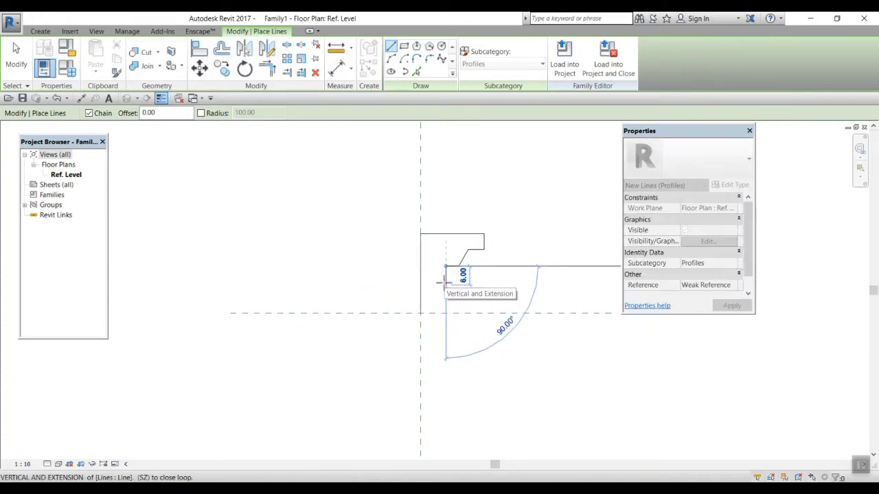
# Step: Complete the outline with a 6 cm vertical line, a 4 cm slanted line at 135°, a vertical line to the reference plane and a closing horizontal line
pyautogui.click(445, 284)
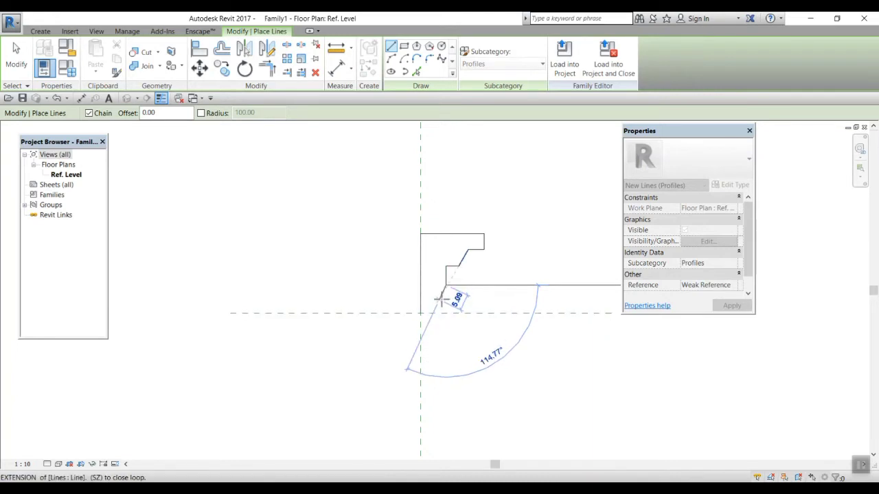
pyautogui.click(438, 293)
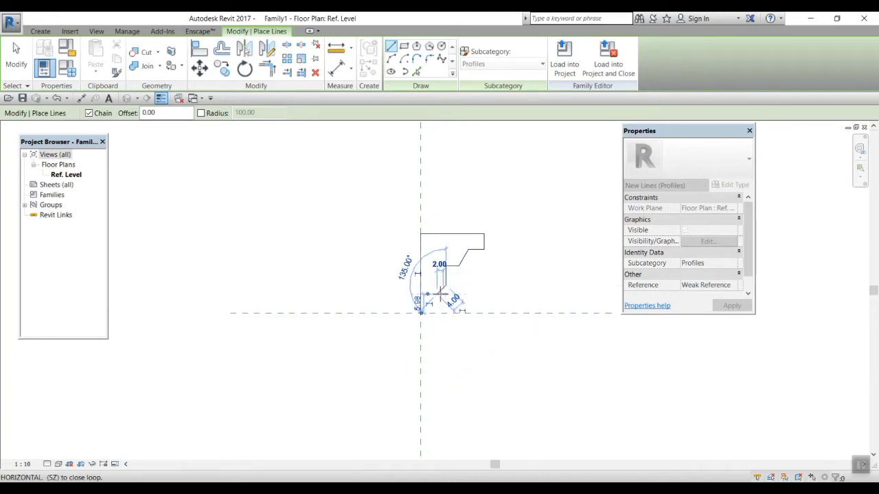
pyautogui.click(437, 313)
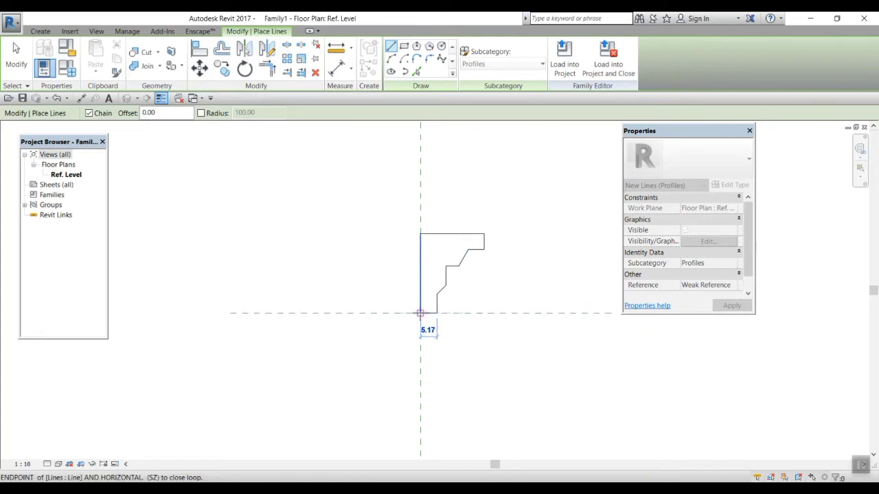
pyautogui.click(421, 313)
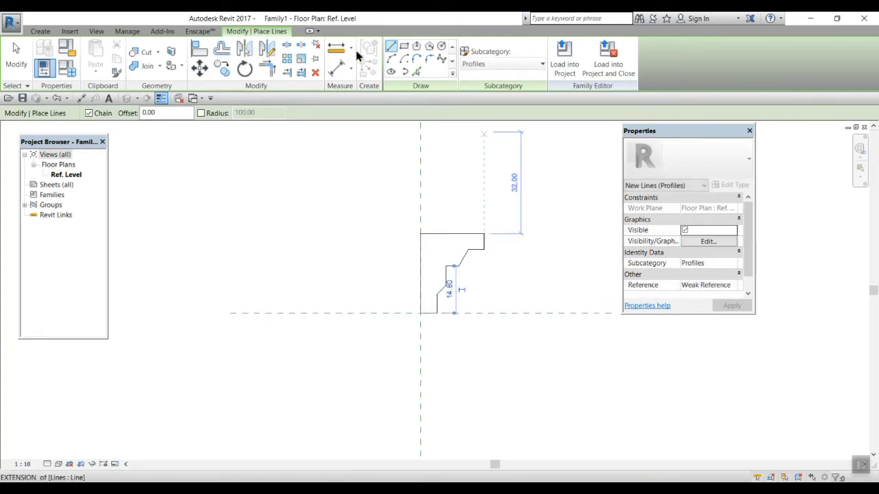
# Step: Draw an outward-bulging start-end-radius arc with a 2.5 cm radius across the short vertical edge at the profile's outer end
pyautogui.click(391, 58)
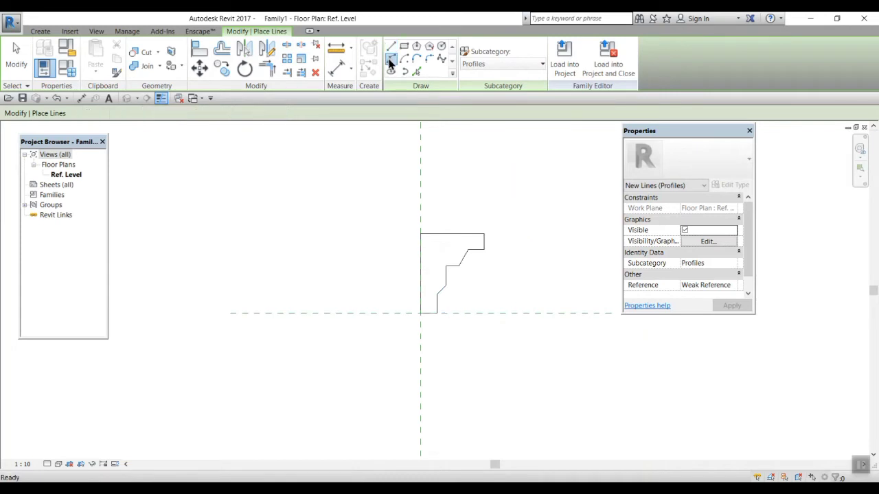
pyautogui.click(484, 234)
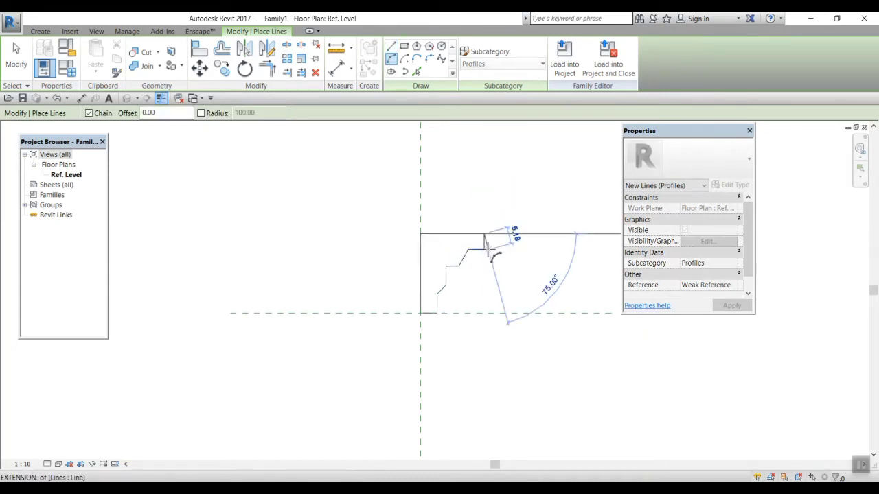
pyautogui.click(484, 250)
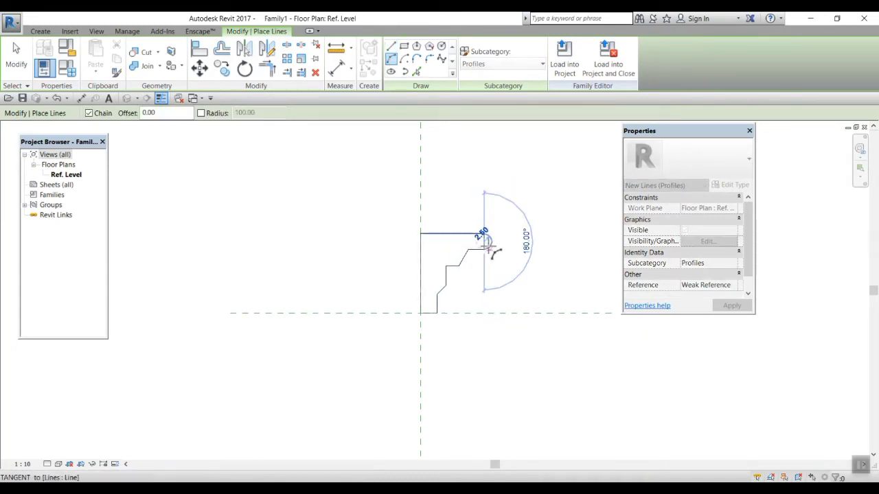
pyautogui.click(489, 245)
# Step: Draw an outward-bulging arc with a radius of about 3.1 cm between the endpoints of the upper slanted line
pyautogui.click(394, 59)
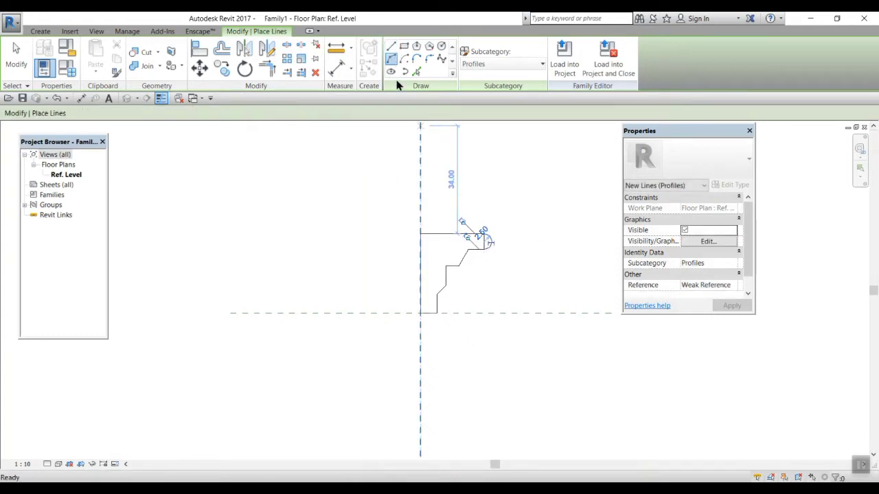
pyautogui.click(459, 266)
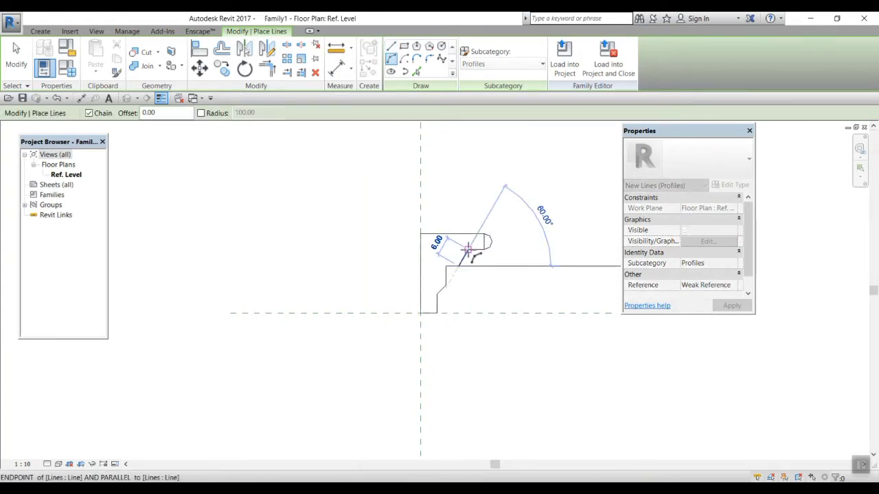
pyautogui.click(468, 250)
pyautogui.click(467, 256)
# Step: Draw an outward-bulging arc between the endpoints of the lower slanted line
pyautogui.scroll(4, 456, 274)
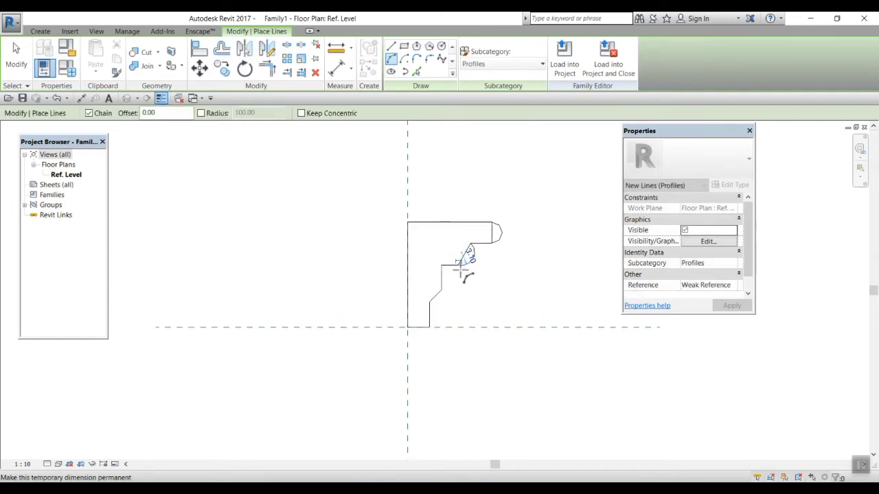
pyautogui.scroll(1, 454, 281)
pyautogui.click(405, 326)
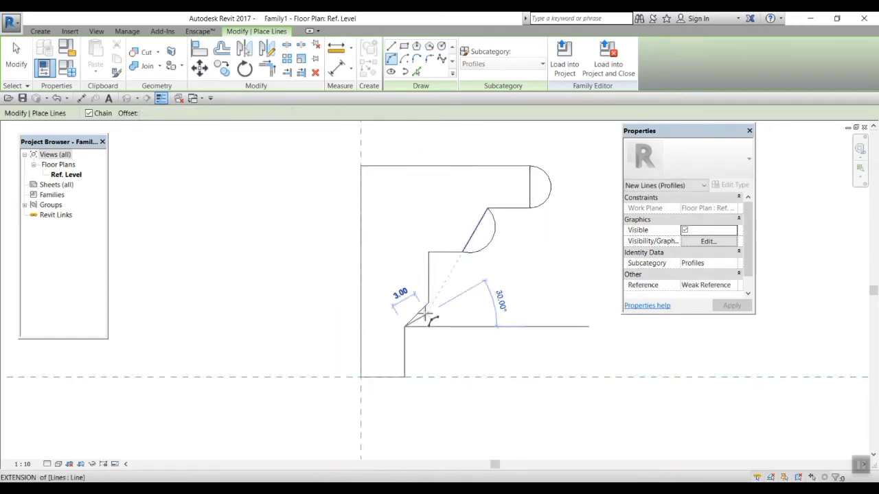
pyautogui.click(428, 303)
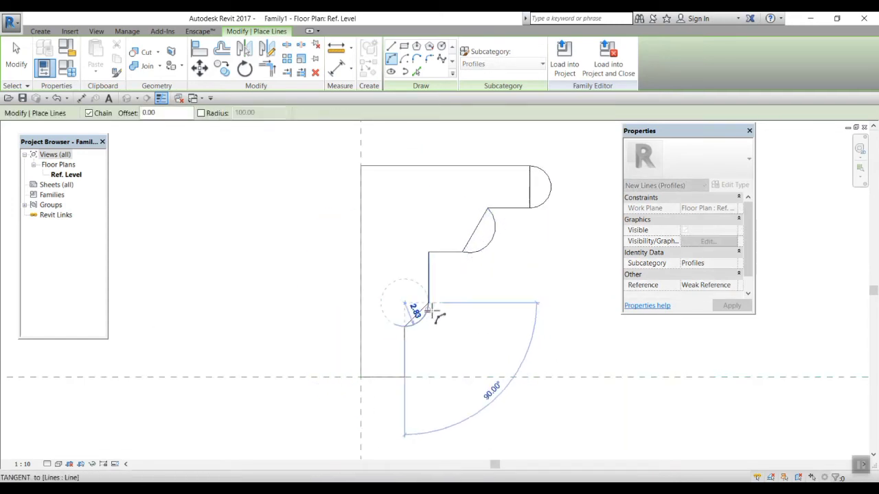
pyautogui.click(434, 313)
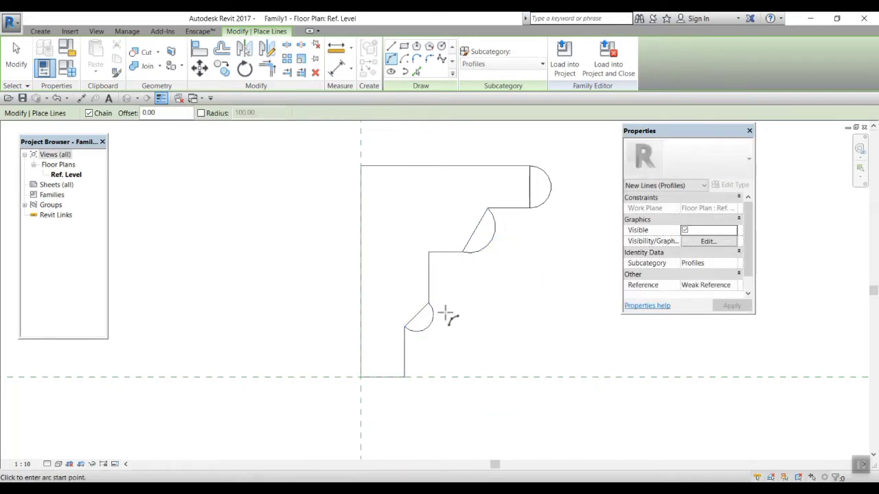
# Step: Delete the two slanted lines and the short outer vertical line that the three arcs replace
pyautogui.click(392, 46)
pyautogui.press('Escape')
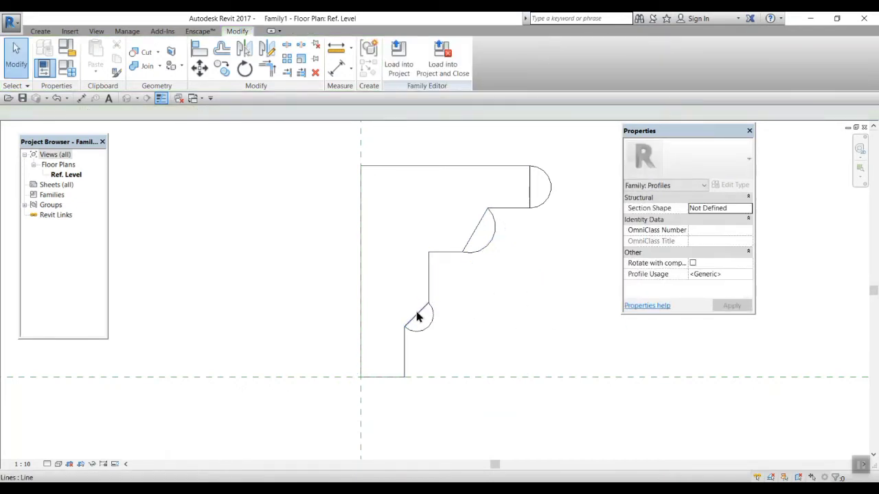
pyautogui.click(417, 310)
pyautogui.press('Delete')
pyautogui.click(477, 232)
pyautogui.press('Delete')
pyautogui.click(529, 187)
pyautogui.press('Delete')
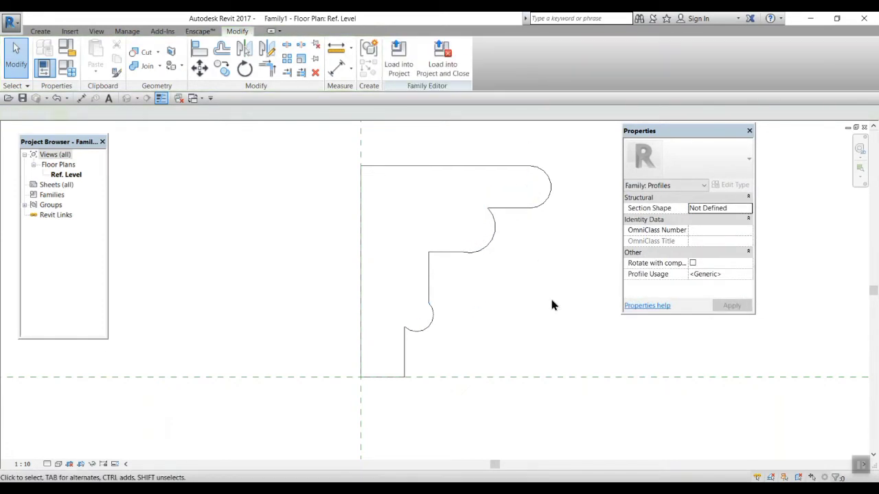
# Step: Delete the horizontal and vertical lines between the middle and lower arcs of the profile
pyautogui.click(428, 284)
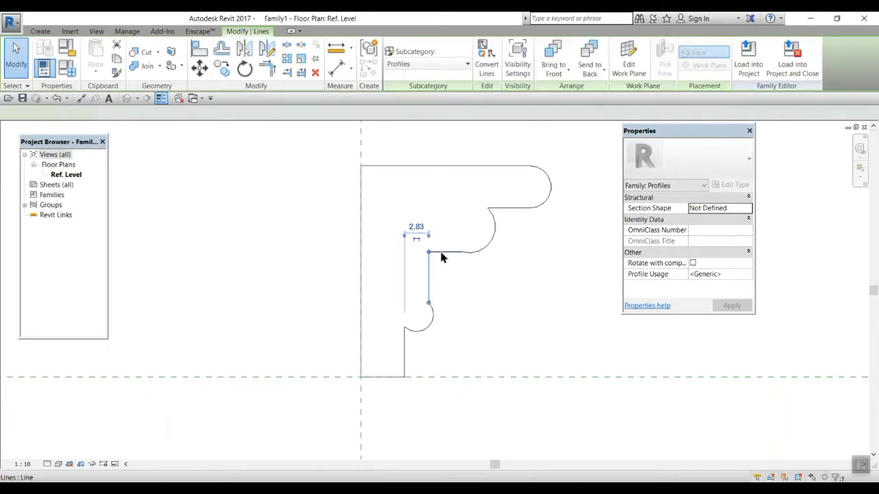
pyautogui.click(442, 252)
pyautogui.press('Delete')
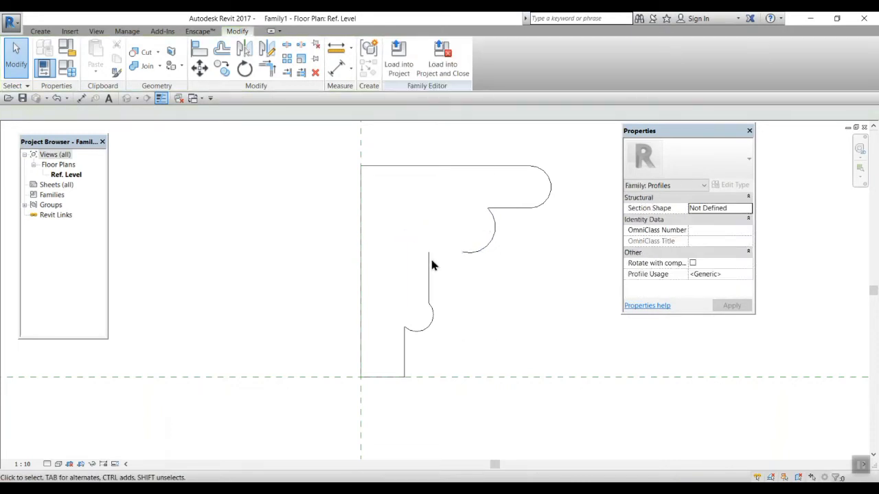
pyautogui.click(429, 270)
pyautogui.press('Delete')
# Step: Bridge the gap between the lower and middle arcs with an inward-curving arc of about 6 cm radius
pyautogui.click(34, 31)
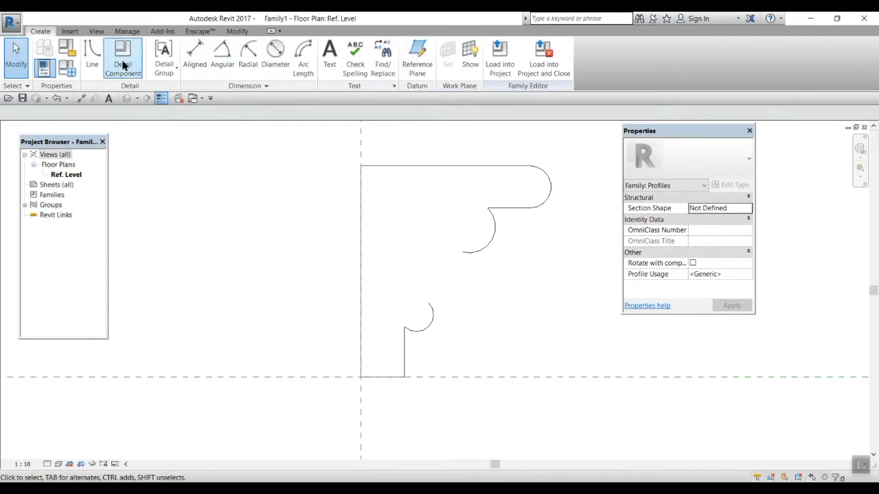
pyautogui.press('l')
pyautogui.press('i')
pyautogui.click(391, 59)
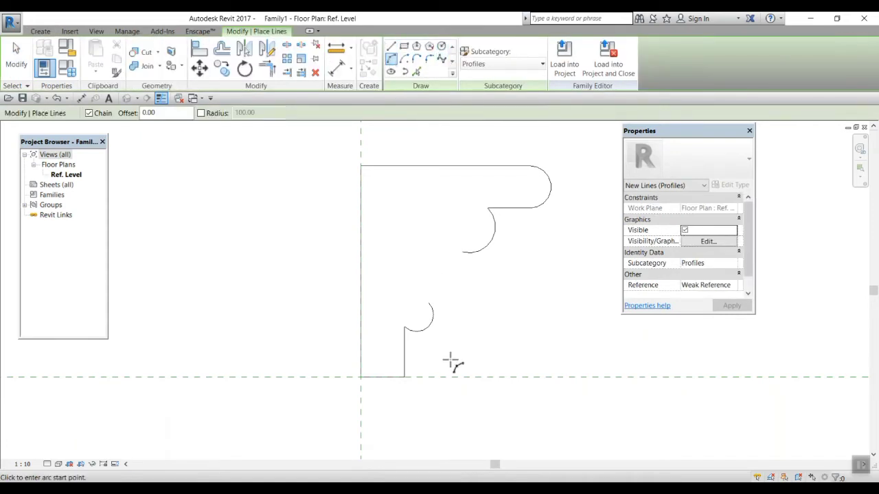
pyautogui.click(429, 303)
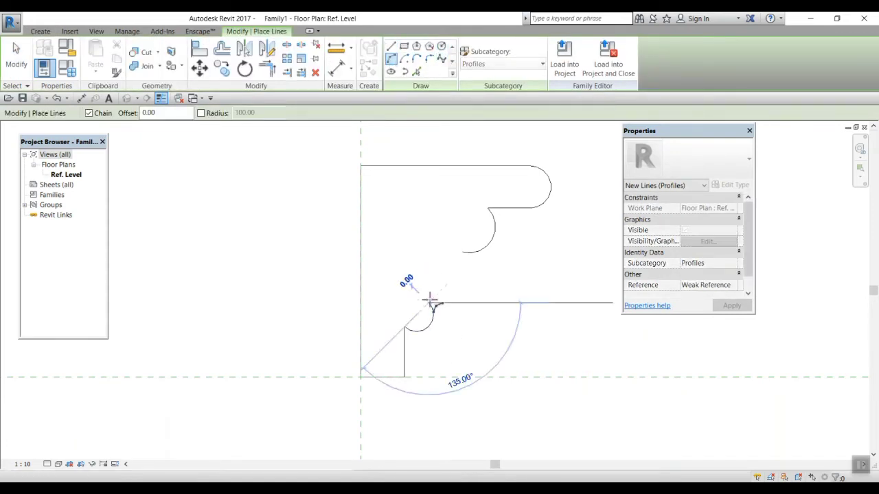
pyautogui.click(456, 250)
pyautogui.click(450, 260)
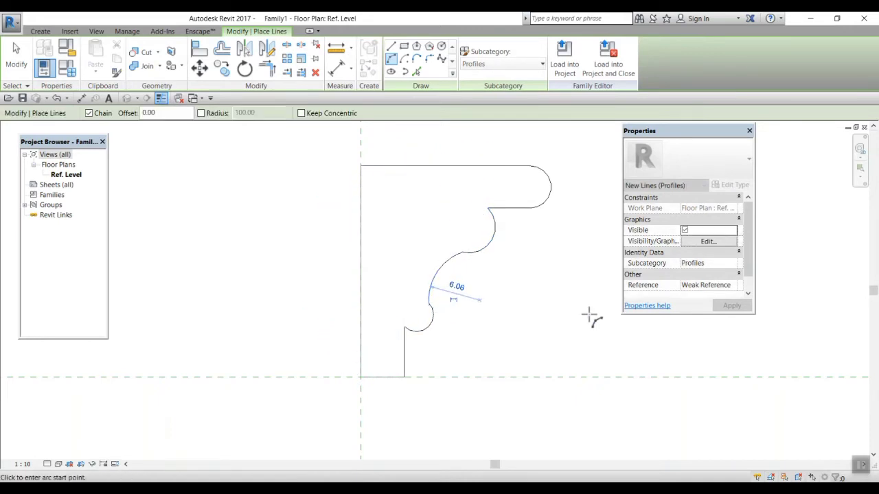
pyautogui.scroll(-1, 552, 336)
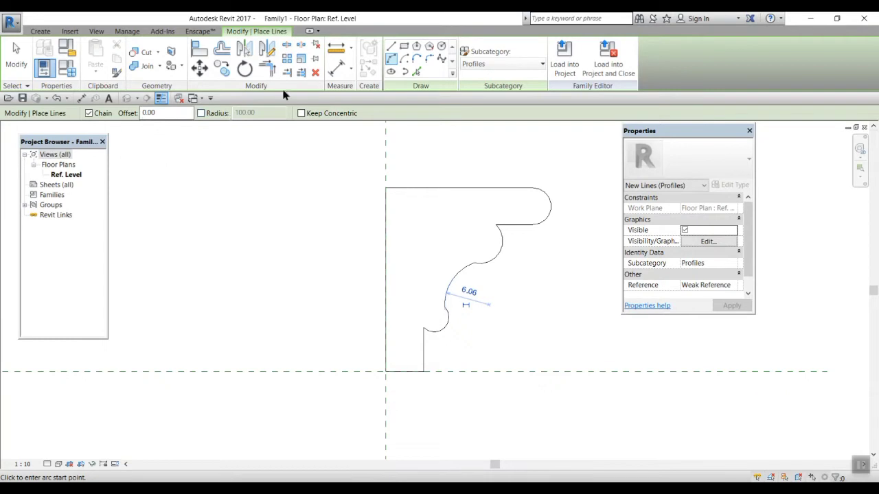
# Step: Save the profile family to the Desktop under the file name Finish
pyautogui.click(12, 23)
pyautogui.click(37, 144)
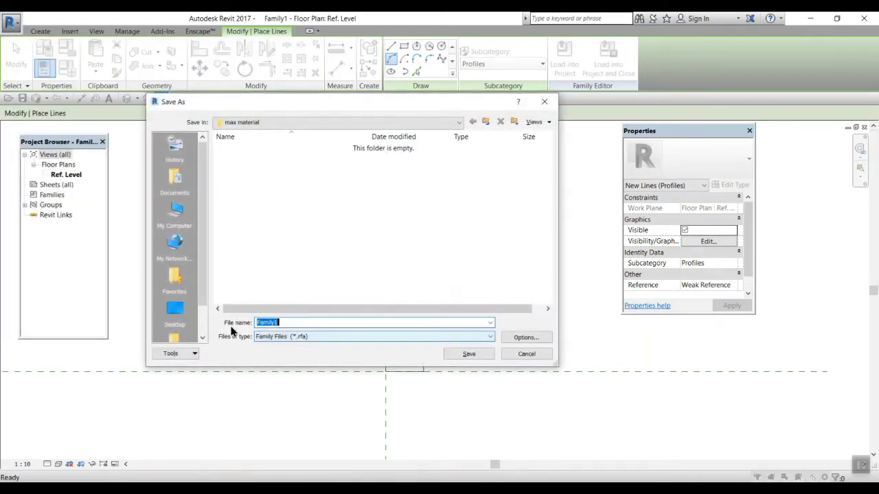
pyautogui.click(172, 321)
pyautogui.press('Tab')
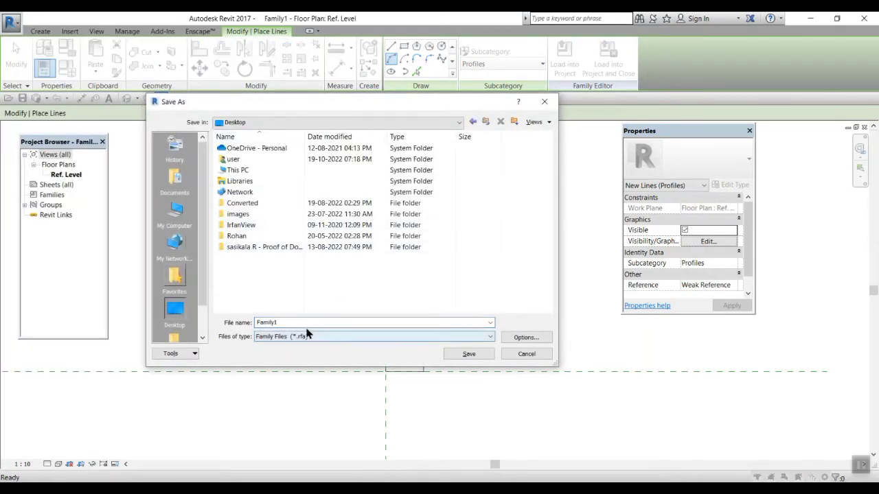
pyautogui.click(304, 323)
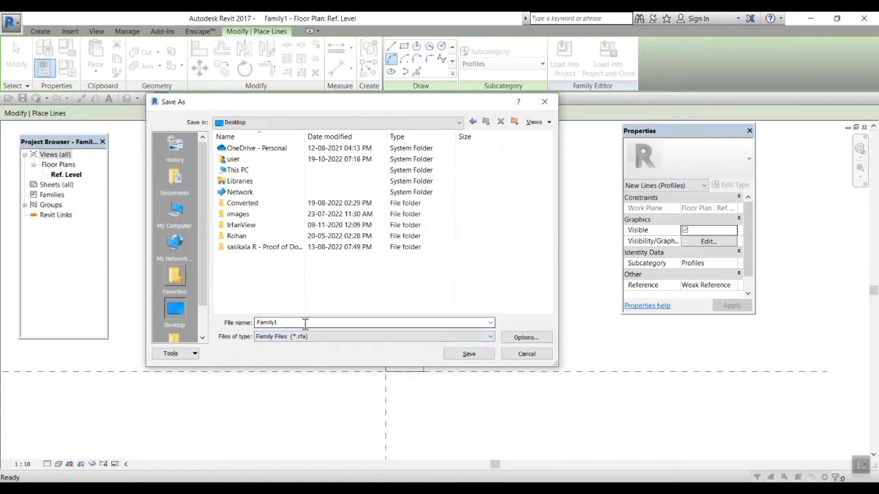
pyautogui.doubleClick(303, 323)
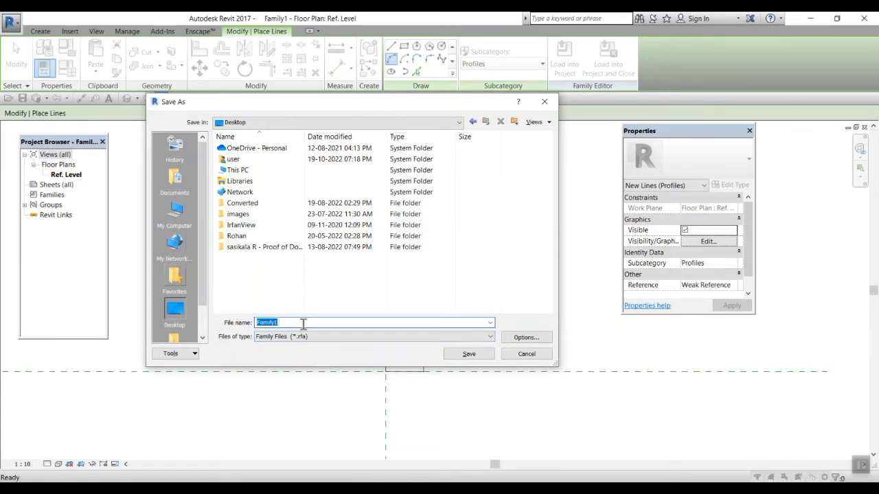
pyautogui.write('Finish')
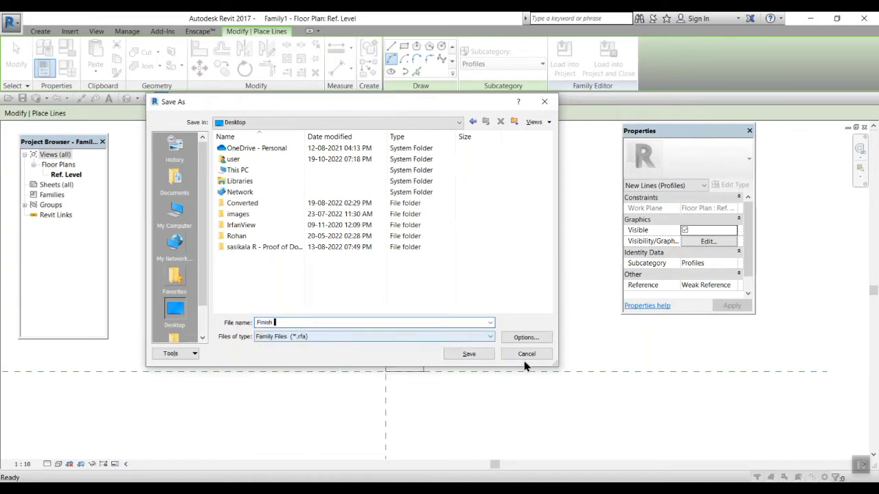
pyautogui.click(469, 354)
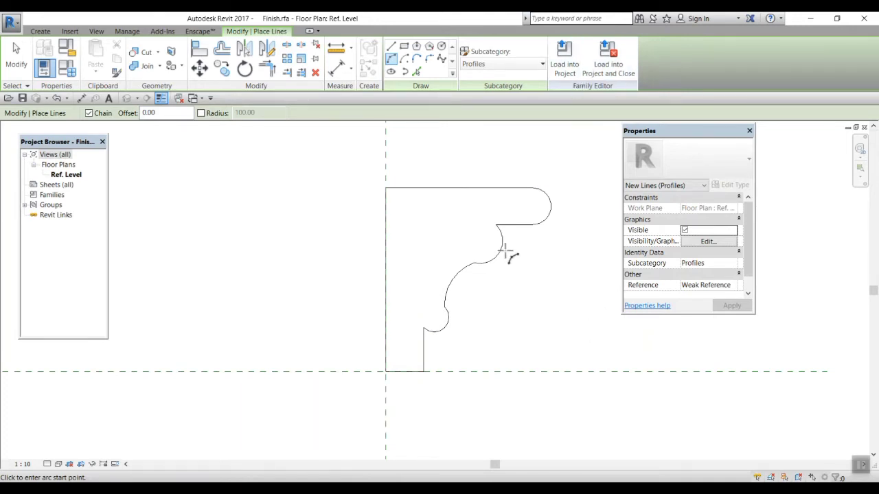
# Step: Load the profile family into the project and start a wall sweep in the {3D} view
pyautogui.click(565, 61)
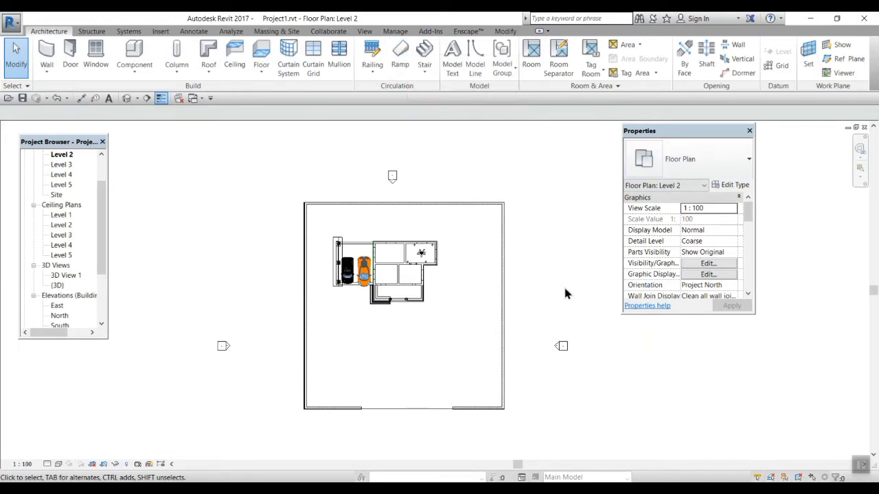
pyautogui.doubleClick(58, 285)
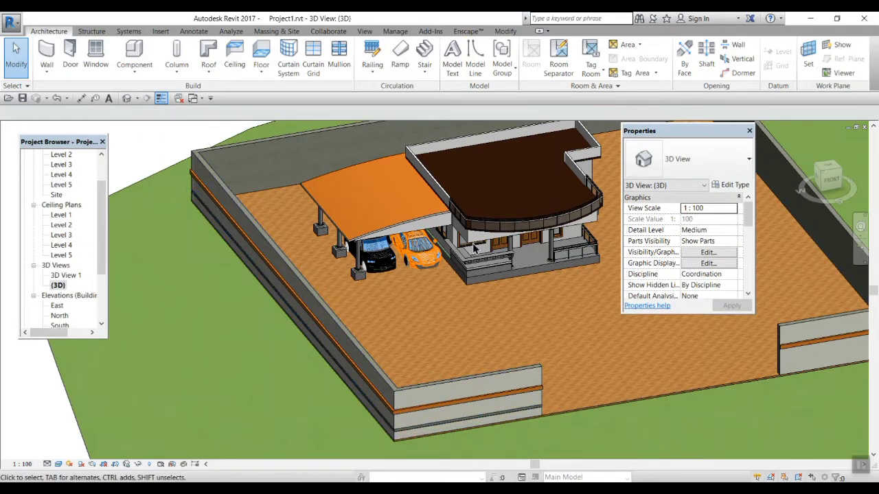
pyautogui.click(47, 72)
pyautogui.click(62, 167)
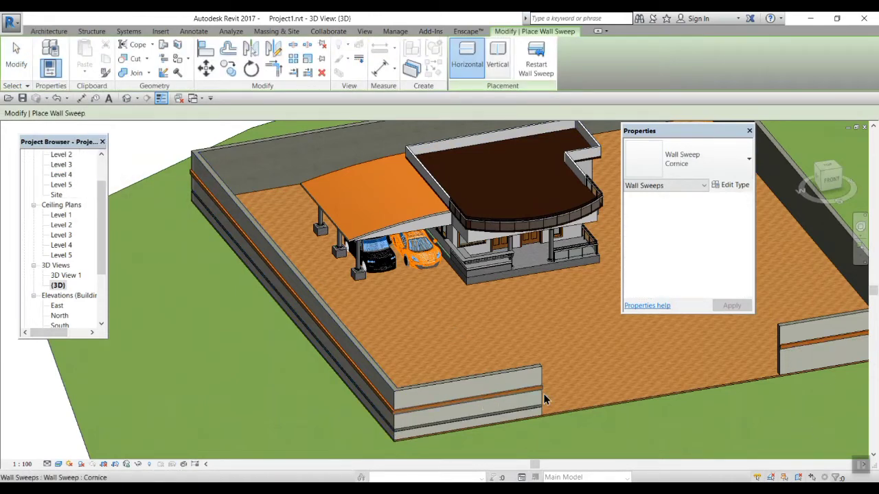
# Step: Set the profile of the Cornice wall sweep type to Finish : Finish
pyautogui.click(735, 186)
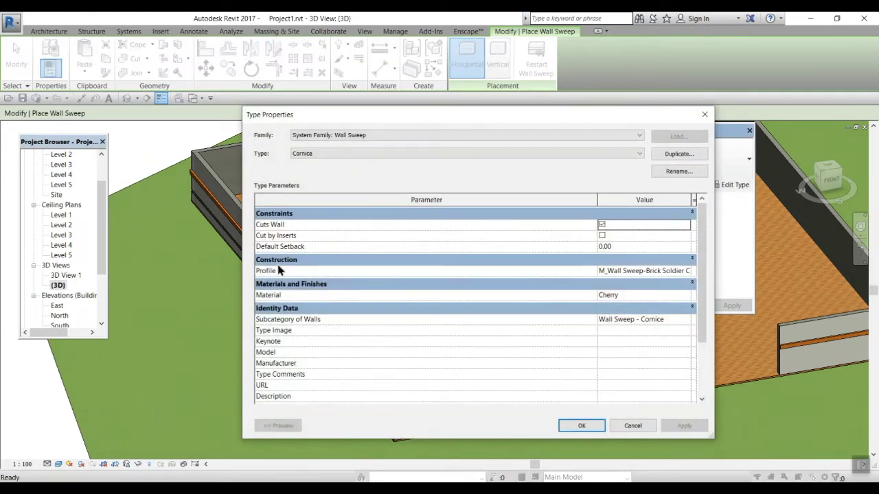
pyautogui.click(675, 271)
pyautogui.click(686, 271)
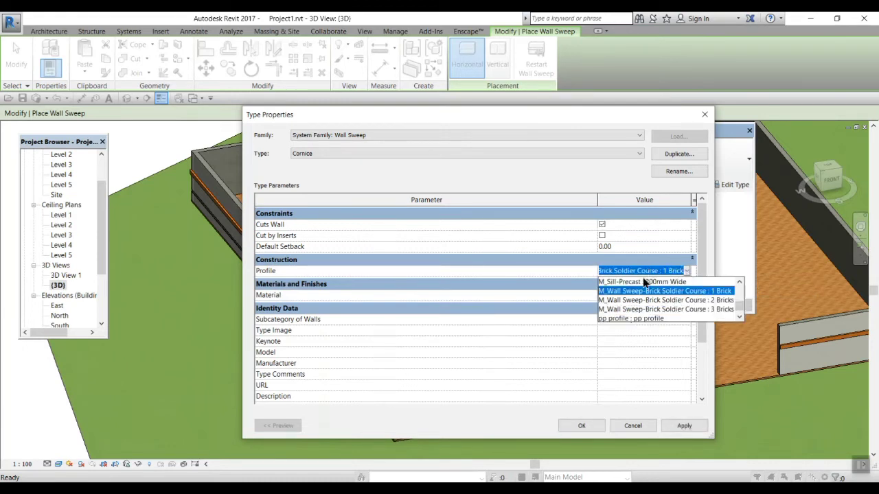
pyautogui.scroll(-1, 650, 310)
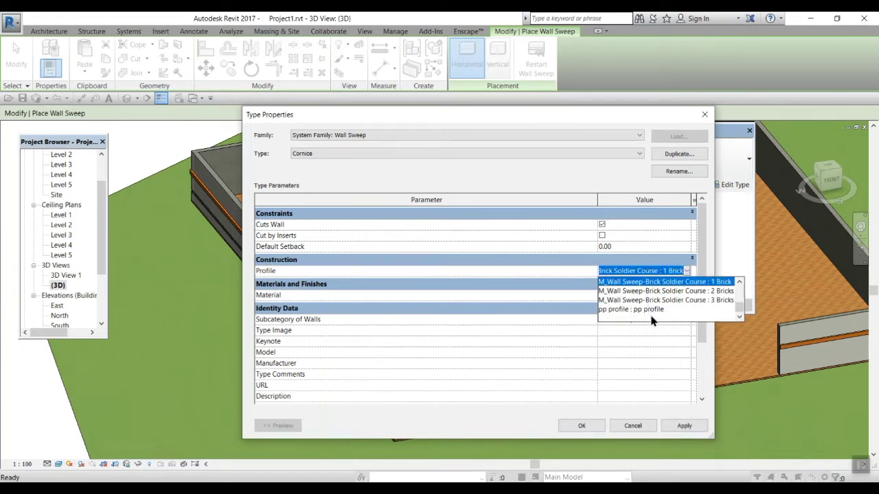
pyautogui.scroll(5, 653, 316)
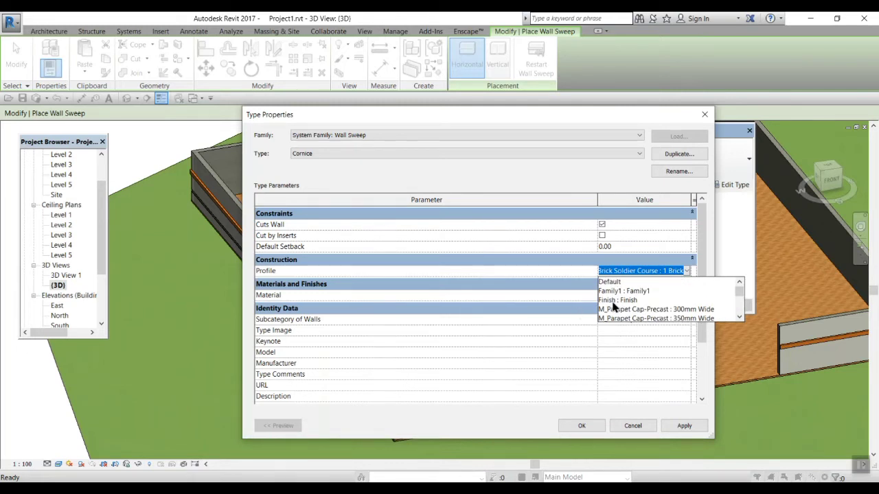
pyautogui.click(629, 301)
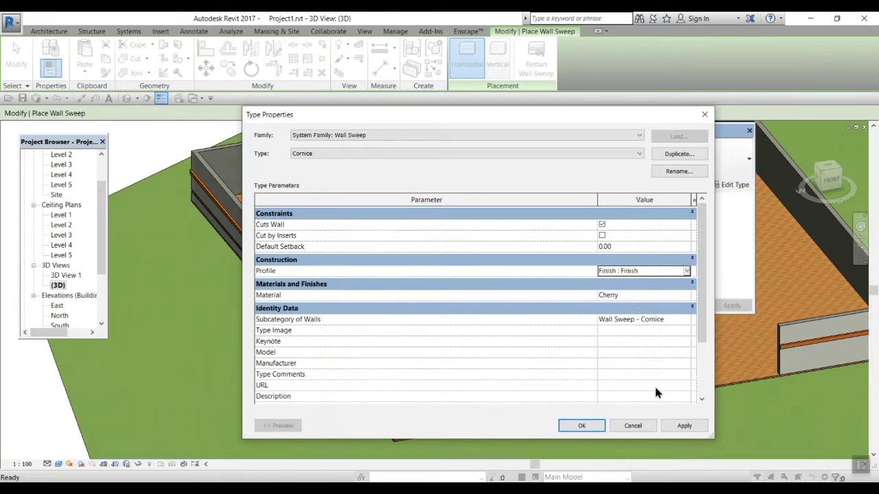
# Step: Assign the Copper material to the Cornice wall sweep type and apply the type changes
pyautogui.click(687, 296)
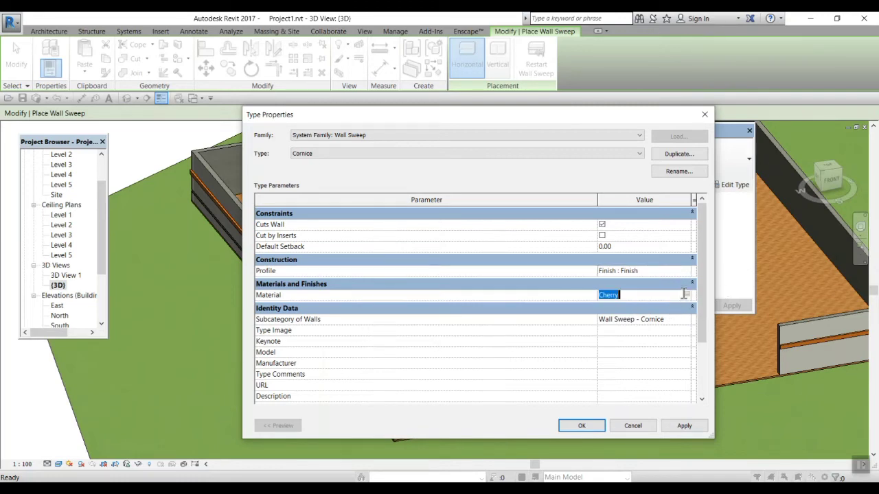
pyautogui.click(687, 295)
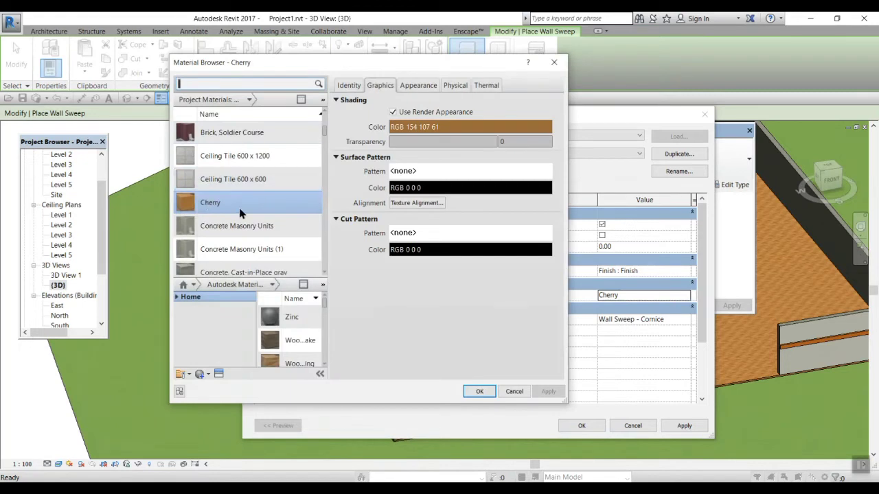
pyautogui.scroll(-2, 237, 230)
pyautogui.scroll(3, 240, 227)
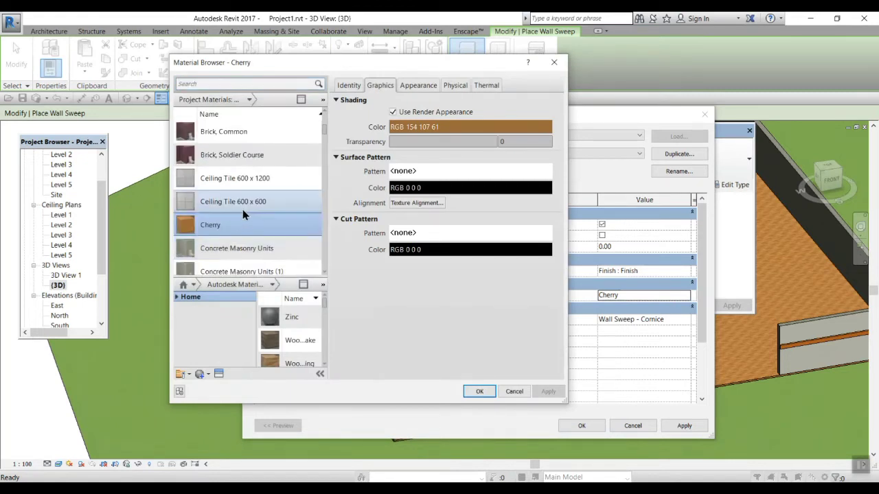
pyautogui.scroll(1, 251, 233)
pyautogui.scroll(-2, 259, 251)
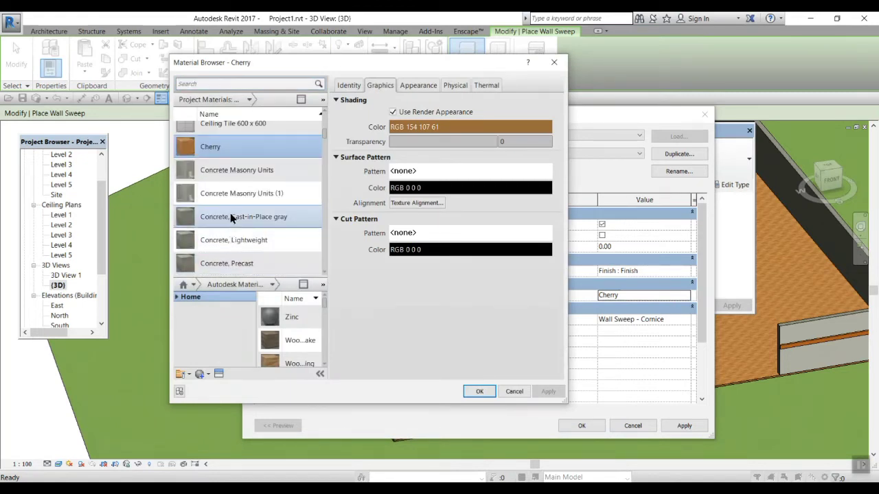
pyautogui.scroll(-5, 274, 229)
pyautogui.scroll(5, 230, 206)
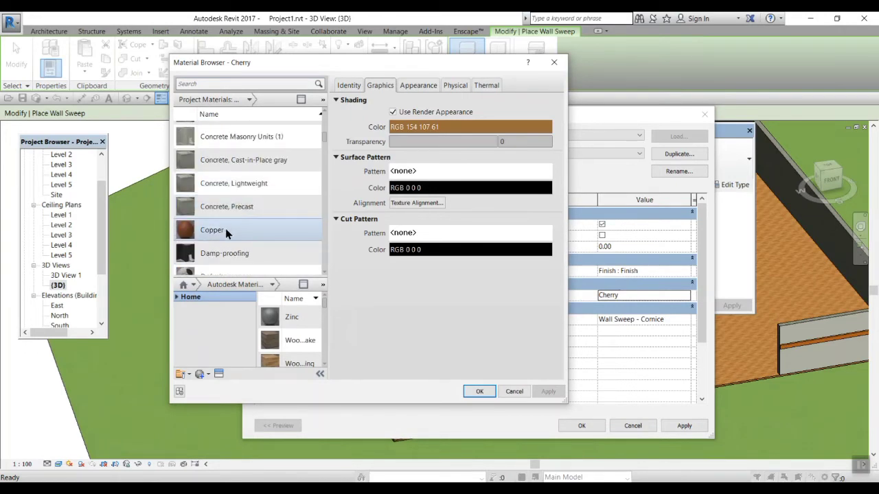
pyautogui.click(225, 230)
pyautogui.click(486, 394)
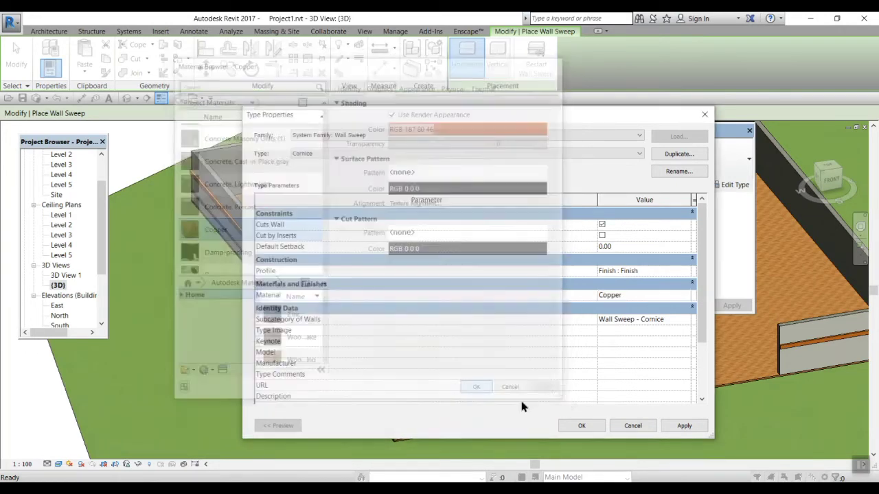
pyautogui.click(684, 426)
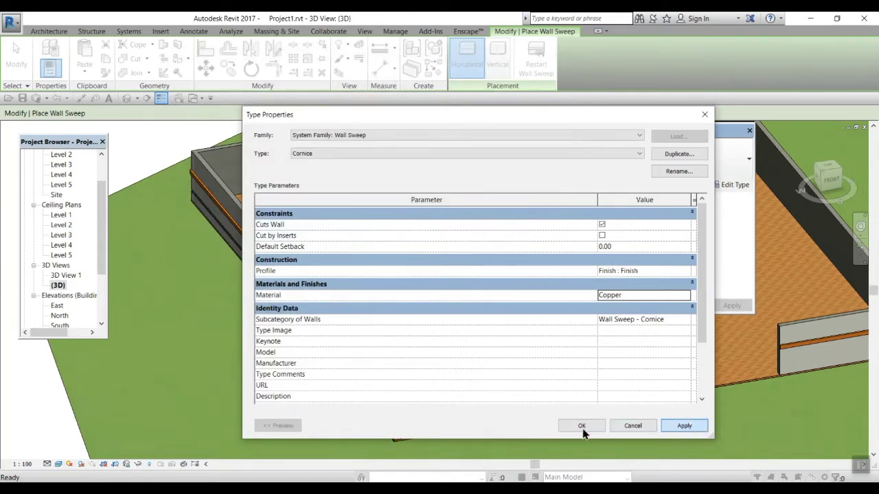
pyautogui.click(582, 425)
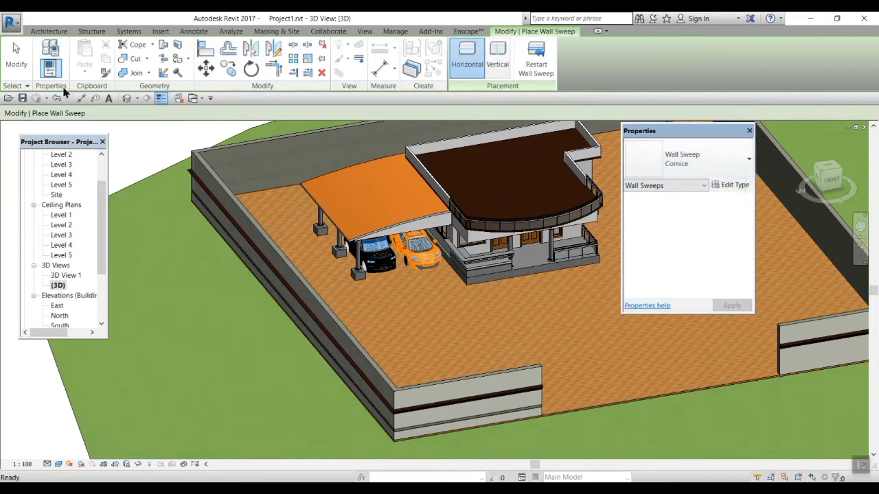
# Step: Place Cornice wall sweeps along the top edges of the carport-side boundary wall and both front boundary walls
pyautogui.click(46, 31)
pyautogui.click(47, 76)
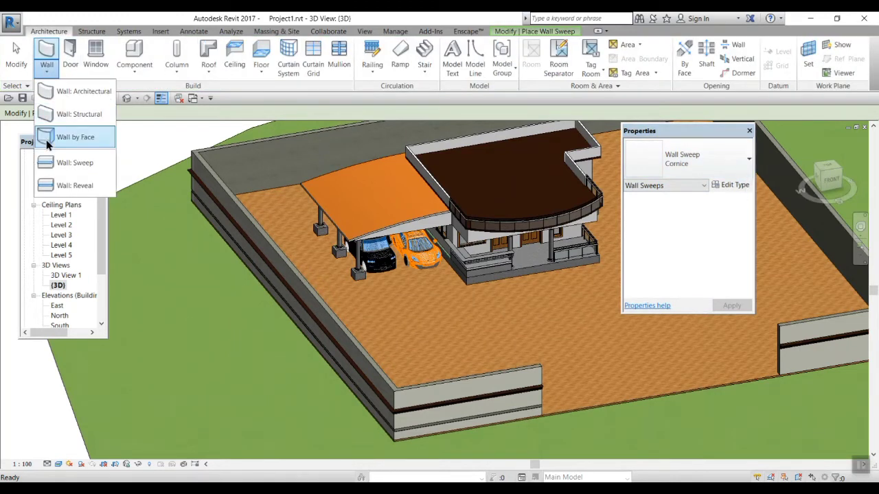
pyautogui.click(62, 180)
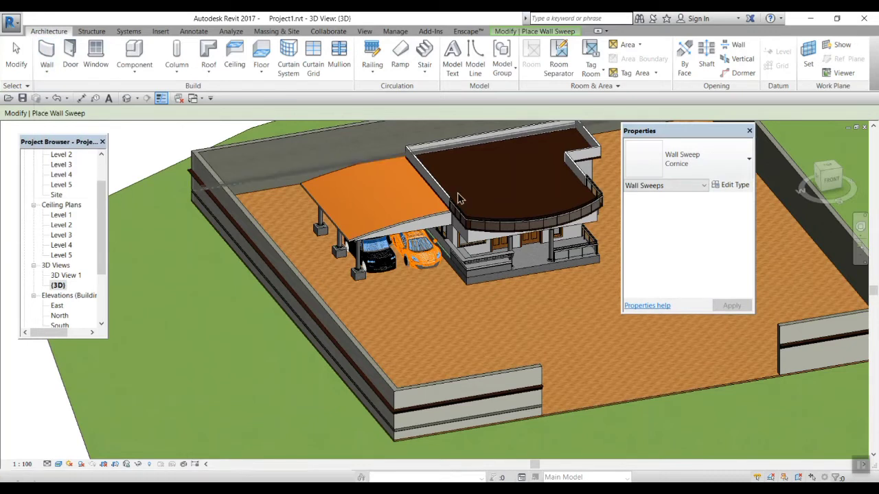
pyautogui.click(743, 160)
pyautogui.click(729, 213)
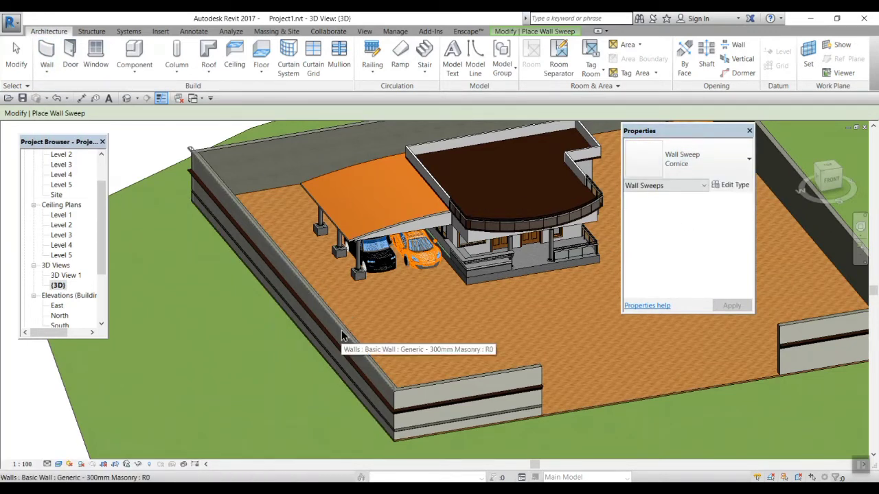
pyautogui.scroll(2, 342, 337)
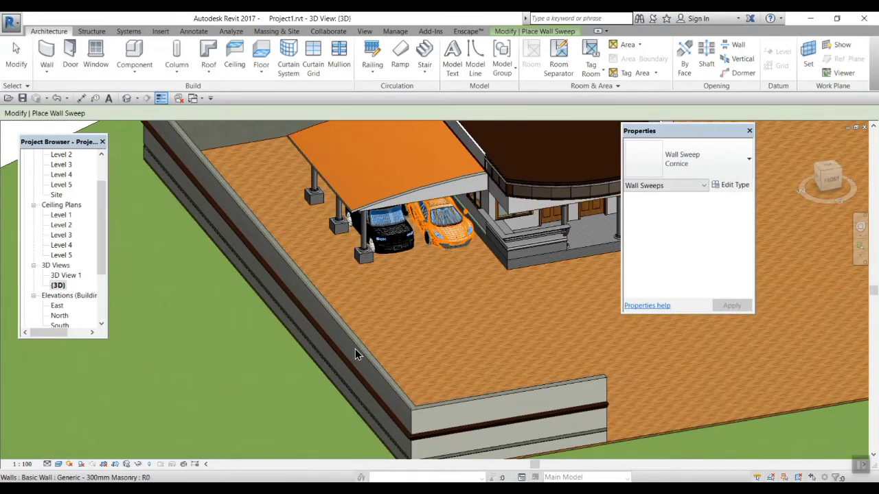
pyautogui.click(355, 349)
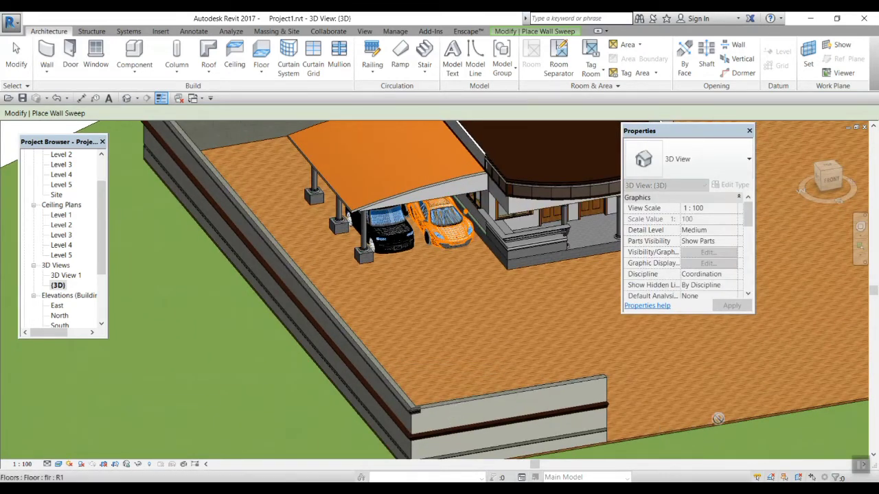
pyautogui.moveTo(716, 421); pyautogui.dragTo(560, 451, button='middle')
pyautogui.click(810, 372)
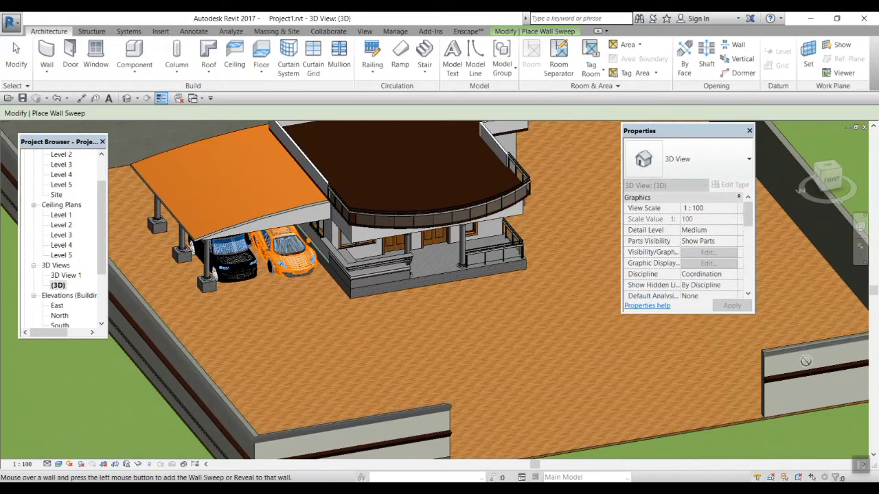
pyautogui.moveTo(825, 416); pyautogui.dragTo(620, 465, button='middle')
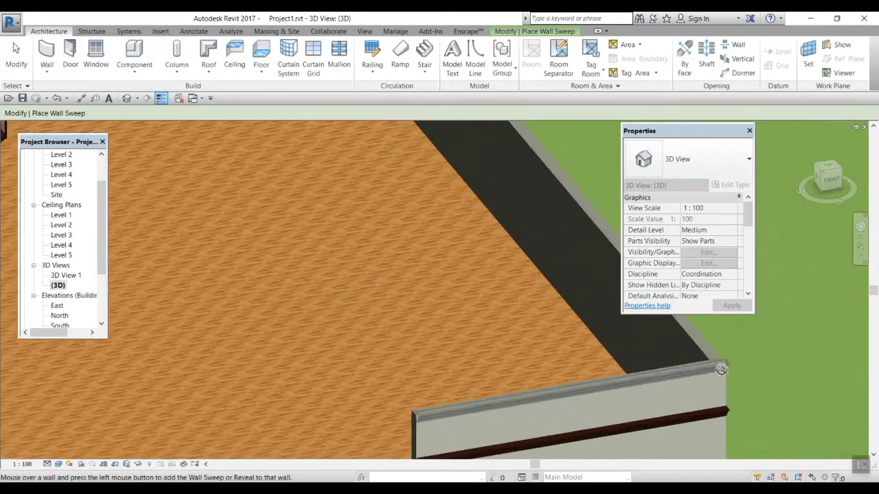
# Step: Continue the Cornice sweep along the top of the boundary wall opposite the carport side and end the placement
pyautogui.scroll(3, 714, 360)
pyautogui.keyDown('shift'); pyautogui.moveTo(752, 385); pyautogui.dragTo(652, 410, button='middle'); pyautogui.keyUp('shift')
pyautogui.moveTo(652, 410); pyautogui.dragTo(629, 384, button='middle')
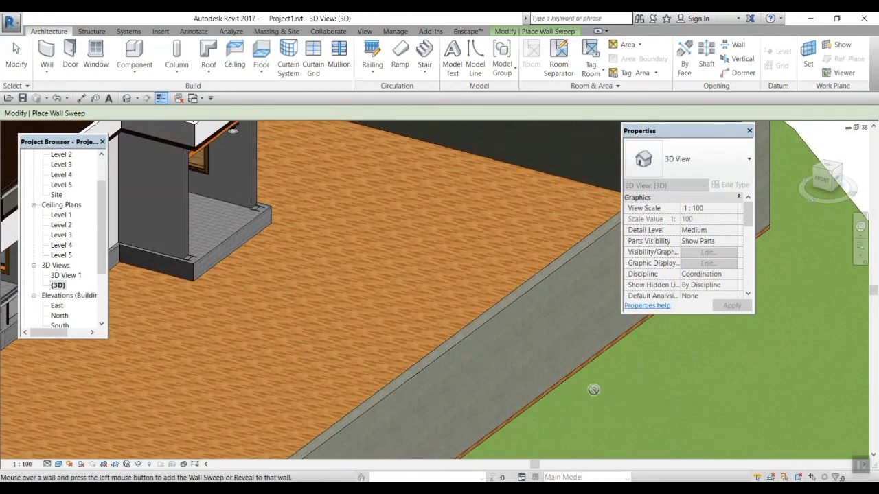
pyautogui.scroll(-5, 666, 403)
pyautogui.moveTo(608, 443); pyautogui.dragTo(665, 389, button='middle')
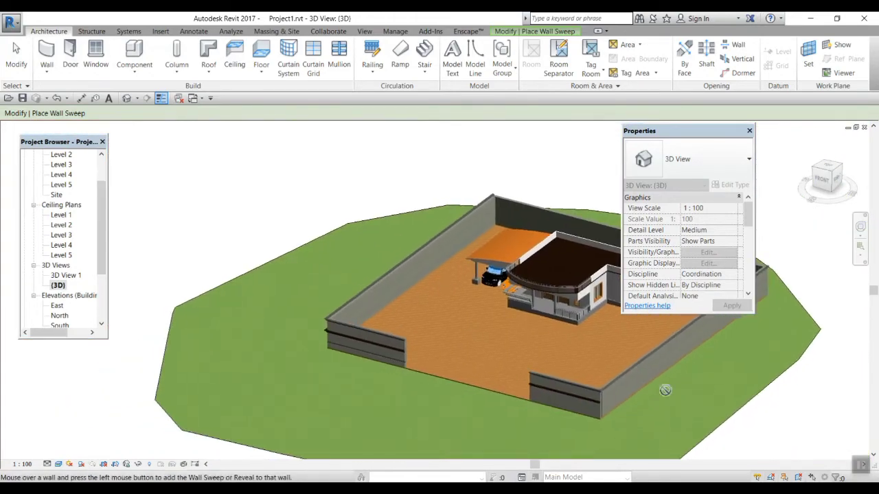
pyautogui.scroll(2, 405, 391)
pyautogui.scroll(3, 358, 371)
pyautogui.press('Escape')
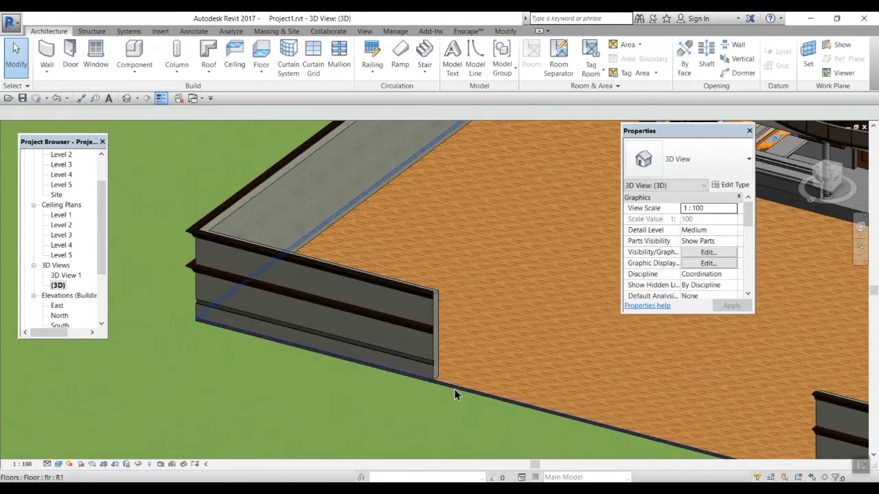
# Step: Examine how the top cornice's profile and mitred corner sit against the boundary wall
pyautogui.keyDown('shift'); pyautogui.moveTo(479, 399); pyautogui.dragTo(435, 401, button='middle'); pyautogui.keyUp('shift')
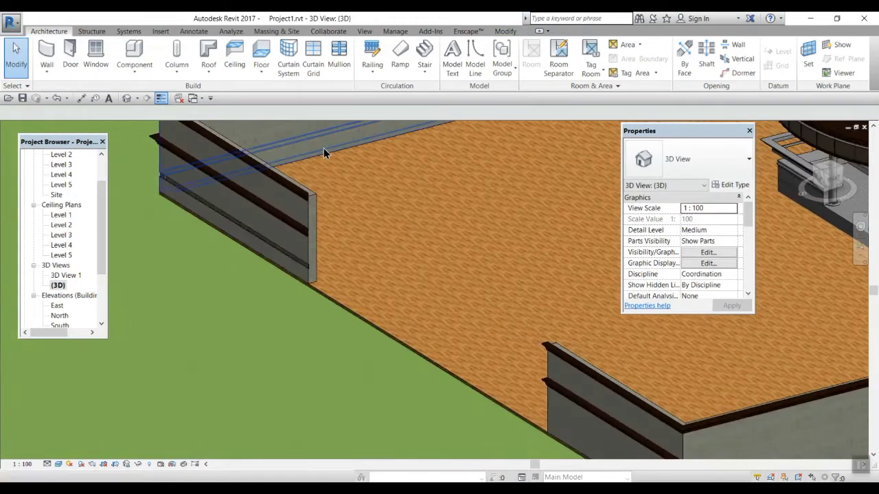
pyautogui.scroll(2, 305, 163)
pyautogui.keyDown('shift'); pyautogui.moveTo(267, 219); pyautogui.dragTo(335, 333, button='middle'); pyautogui.keyUp('shift')
pyautogui.scroll(-3, 335, 334)
pyautogui.scroll(3, 180, 220)
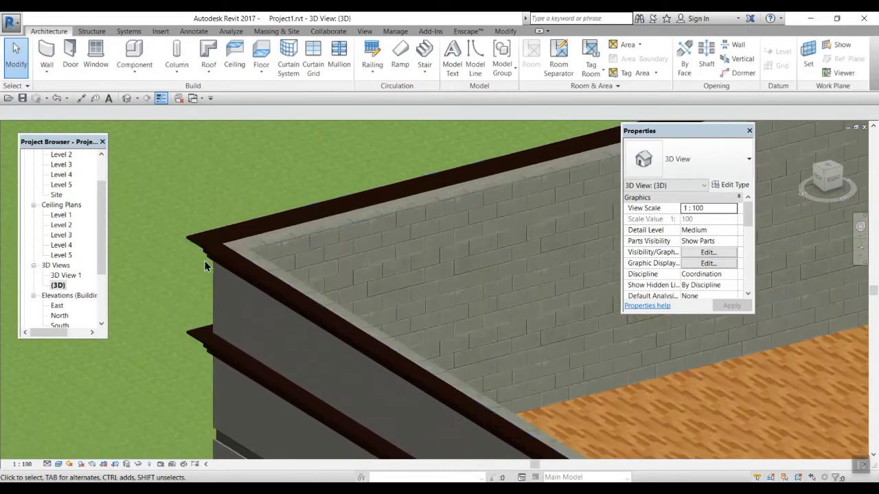
pyautogui.scroll(2, 213, 257)
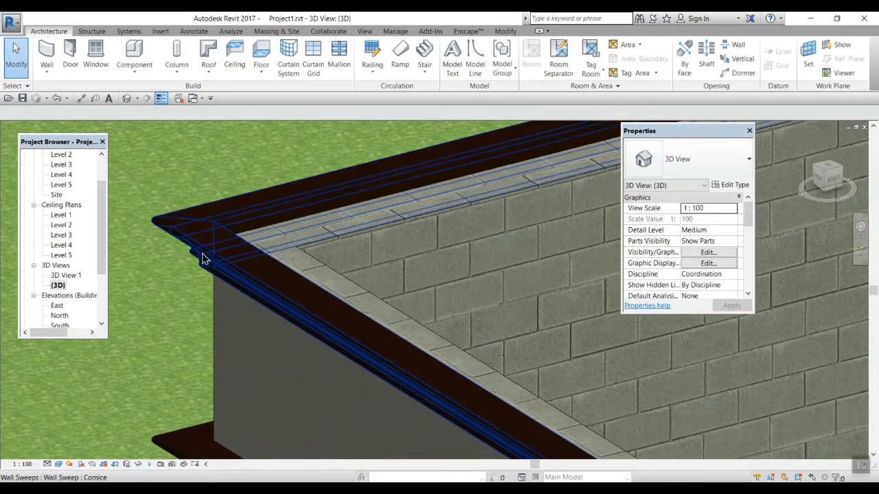
pyautogui.scroll(-1, 61, 256)
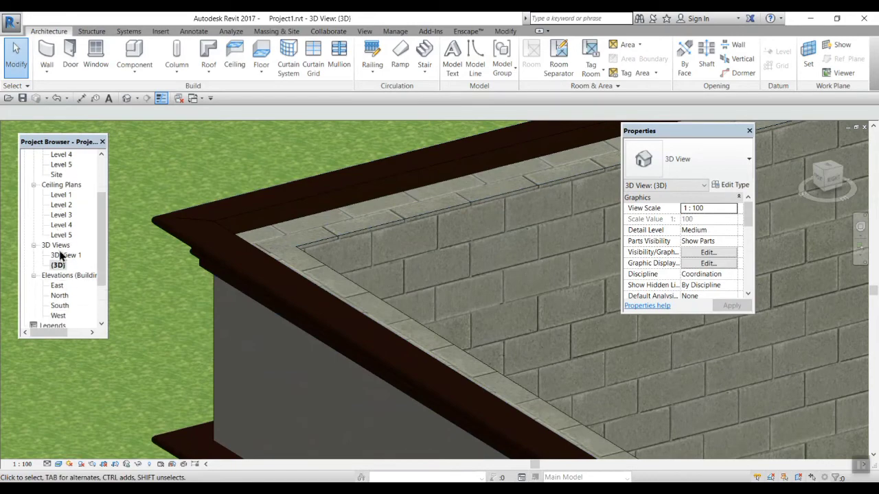
# Step: In the South elevation, nudge the top cornice sweep down to an offset of 269.50 from Level 1
pyautogui.doubleClick(59, 305)
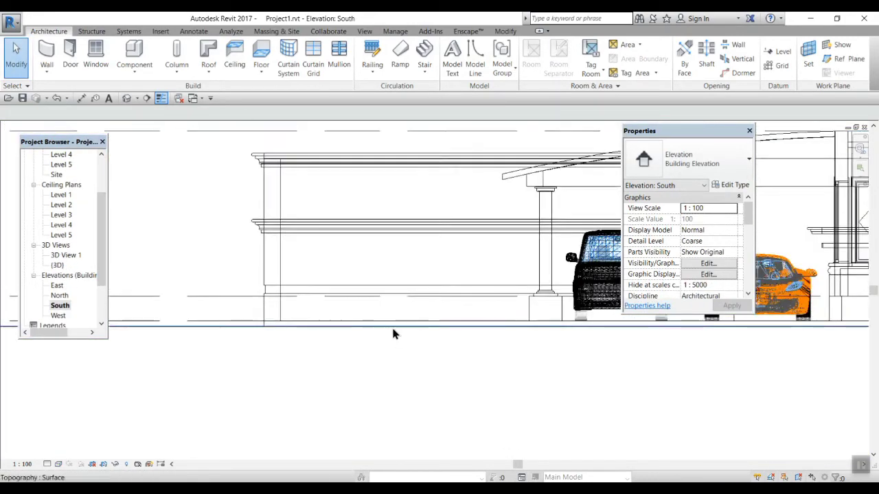
pyautogui.scroll(5, 267, 355)
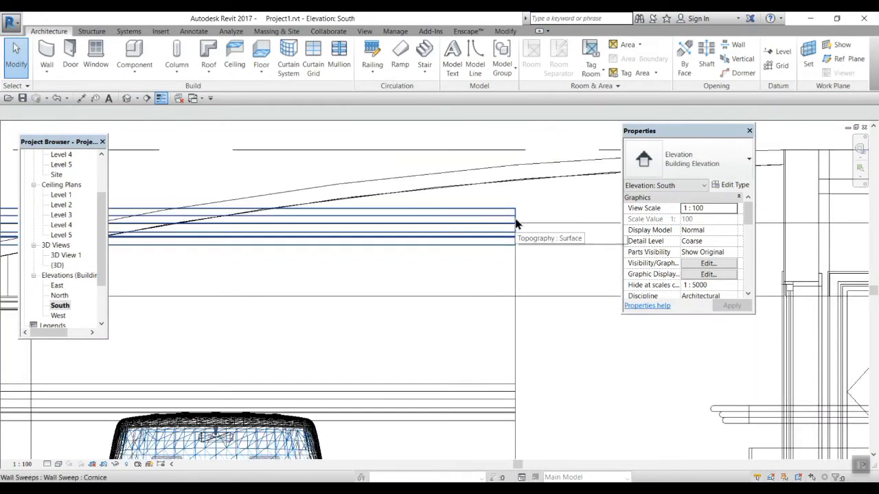
pyautogui.click(510, 215)
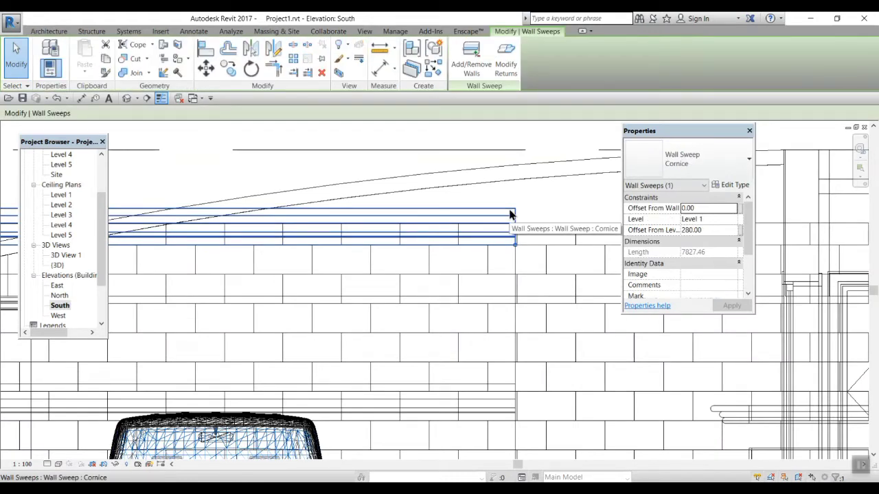
pyautogui.press('Down')
pyautogui.press('Down')
pyautogui.press('Down')
pyautogui.press('Down')
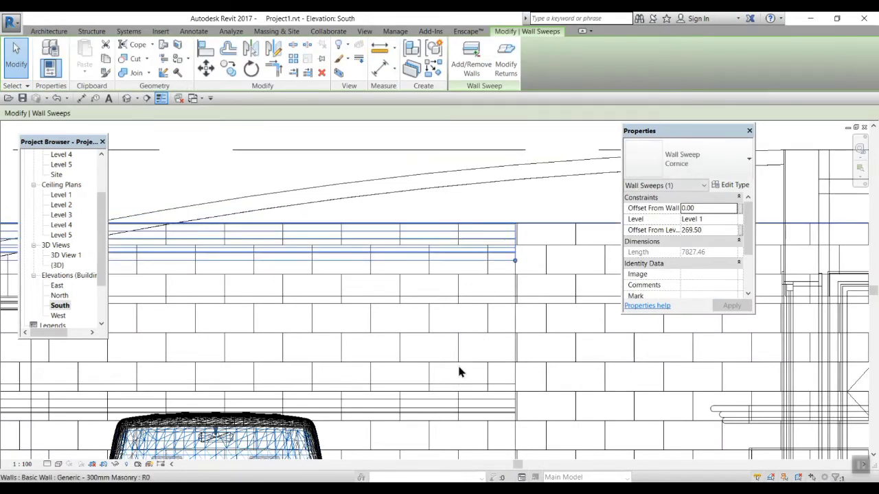
pyautogui.scroll(-3, 452, 300)
pyautogui.moveTo(567, 235); pyautogui.dragTo(200, 259, button='middle')
pyautogui.click(203, 257)
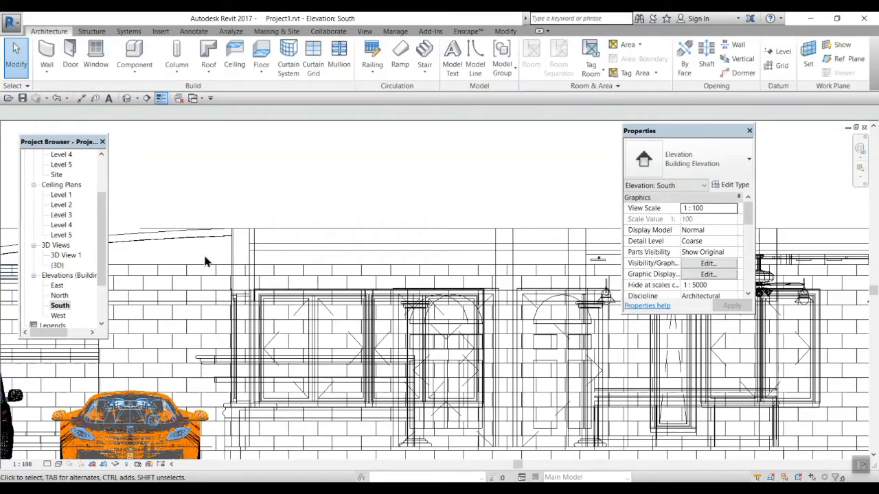
# Step: In the {3D} view, delete the two middle cornice sweeps that meet at the boundary wall corner
pyautogui.doubleClick(58, 265)
pyautogui.scroll(1, 335, 306)
pyautogui.moveTo(345, 305); pyautogui.dragTo(321, 165, button='middle')
pyautogui.scroll(-3, 361, 295)
pyautogui.scroll(-1, 362, 294)
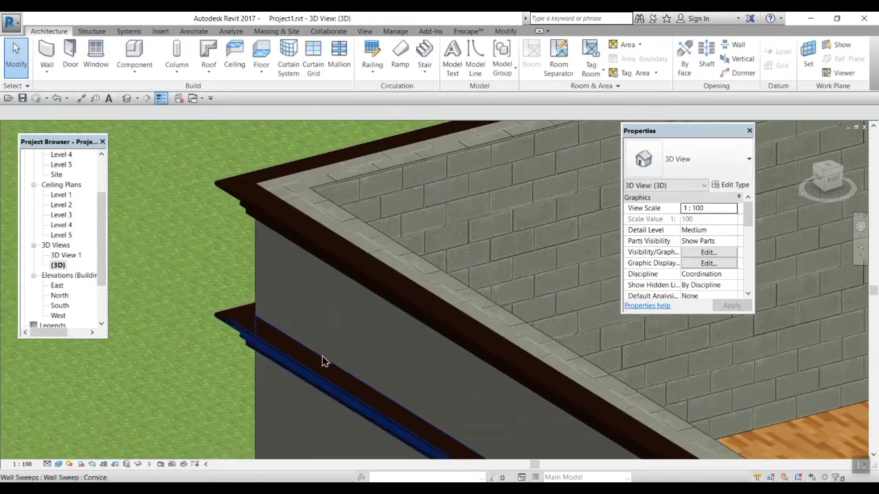
pyautogui.click(285, 366)
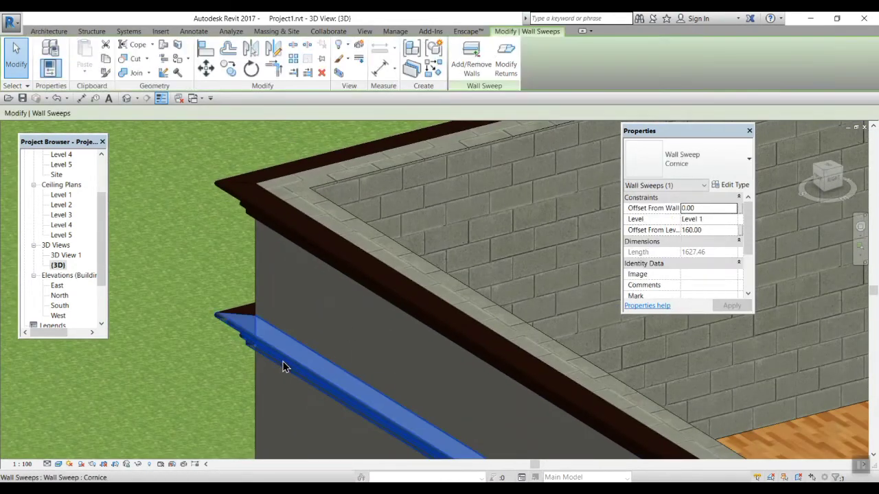
pyautogui.press('Delete')
pyautogui.click(249, 316)
pyautogui.press('Delete')
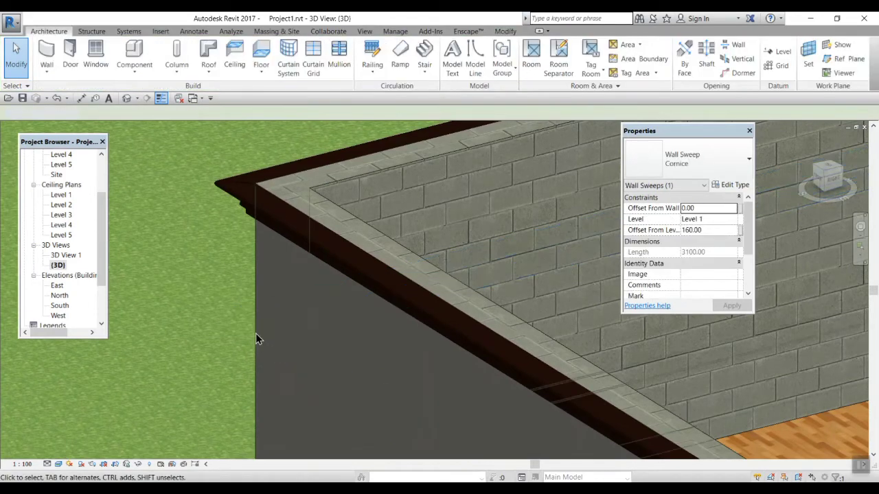
# Step: Examine the remaining cornice's end profile against the boundary wall top from the side
pyautogui.scroll(-2, 249, 333)
pyautogui.keyDown('shift'); pyautogui.moveTo(294, 370); pyautogui.dragTo(339, 298, button='middle'); pyautogui.keyUp('shift')
pyautogui.scroll(4, 539, 175)
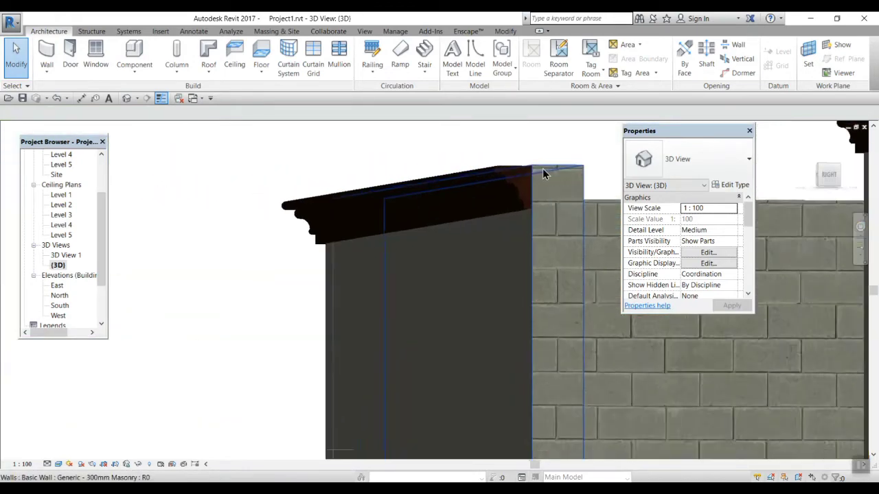
pyautogui.scroll(-1, 517, 181)
pyautogui.scroll(-3, 441, 350)
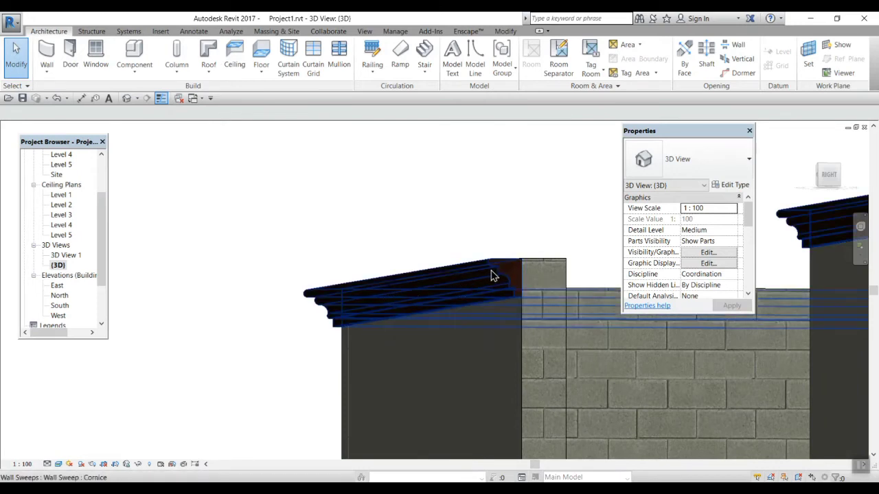
pyautogui.scroll(-2, 299, 305)
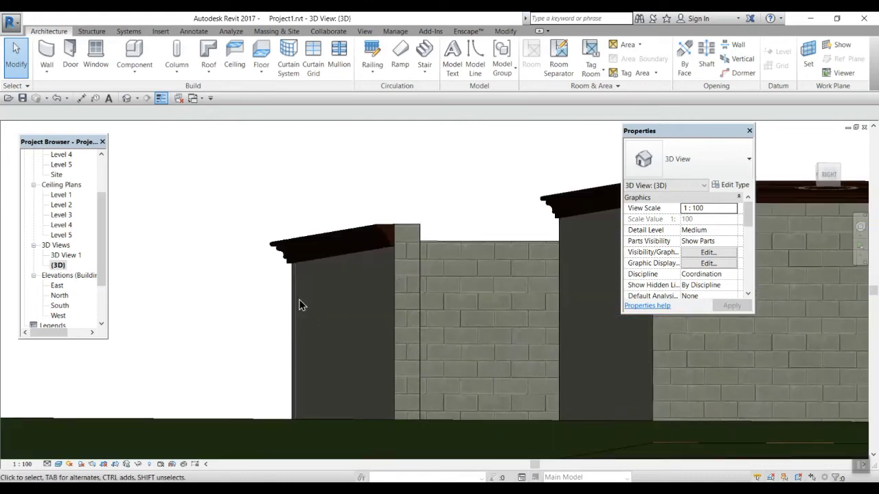
# Step: Create a new family from the Metric Profile.rft template
pyautogui.click(47, 67)
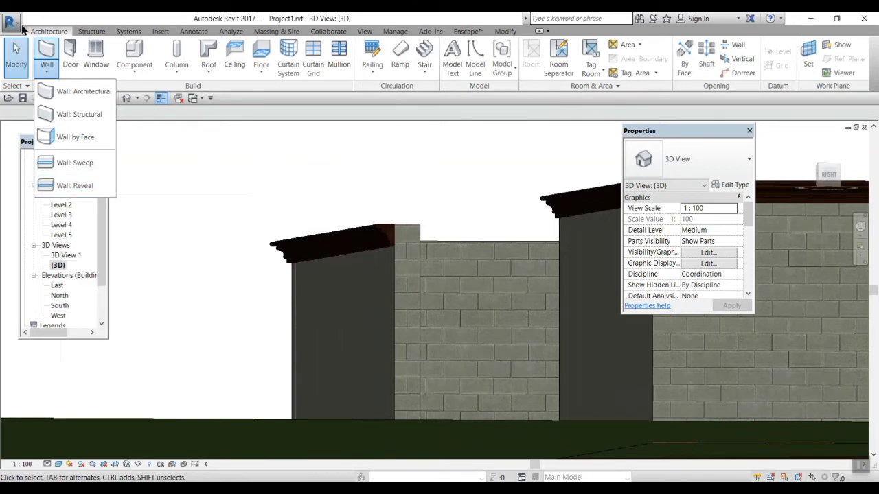
pyautogui.click(12, 23)
pyautogui.click(12, 23)
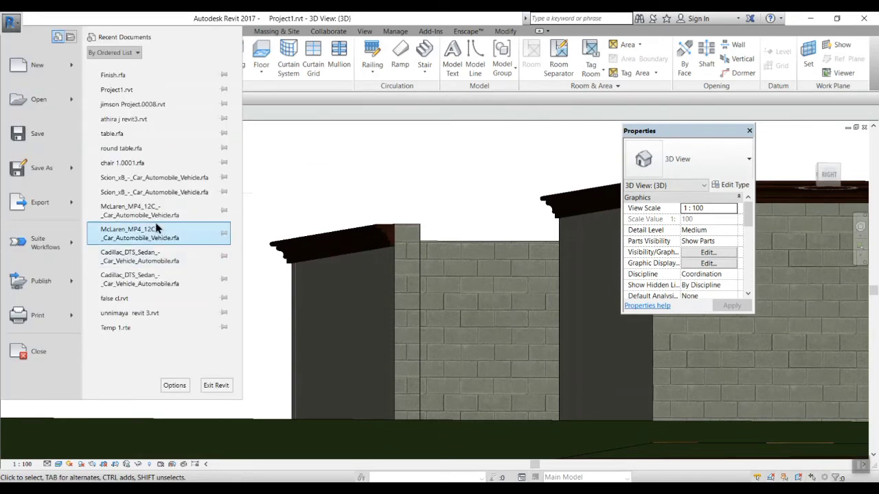
pyautogui.moveTo(78, 77)
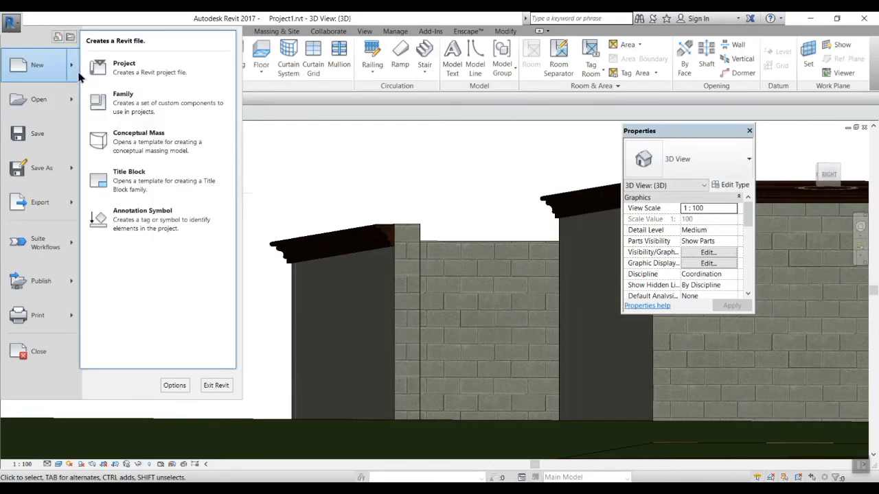
pyautogui.click(171, 113)
pyautogui.scroll(-8, 526, 287)
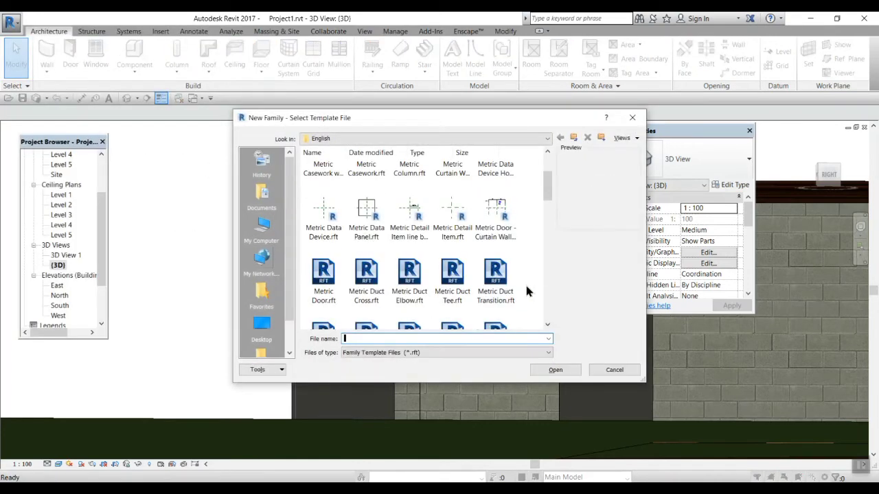
pyautogui.scroll(-6, 526, 293)
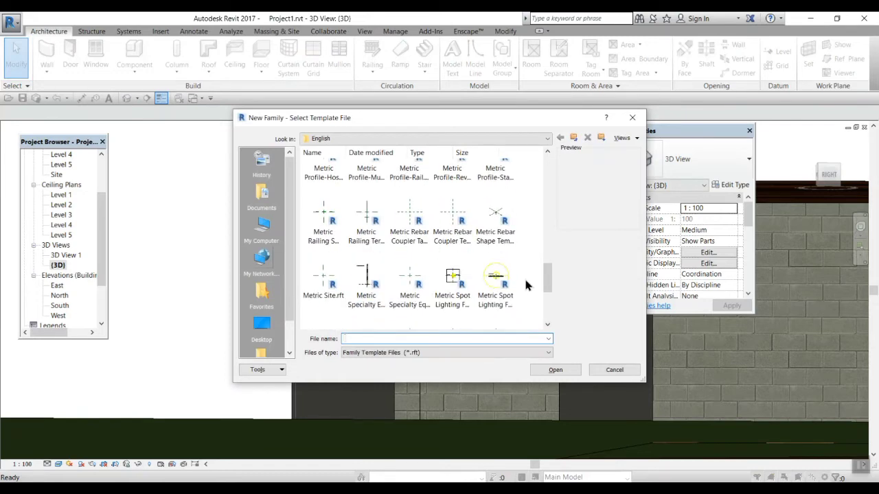
pyautogui.scroll(-3, 525, 286)
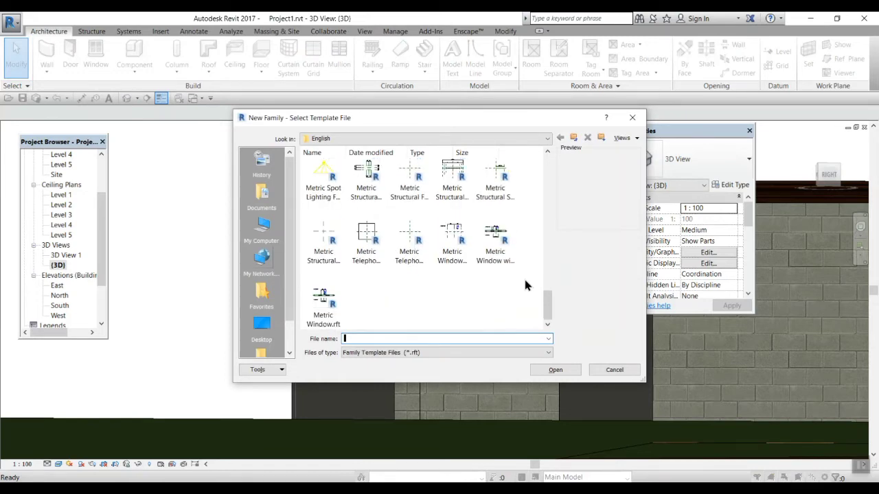
pyautogui.scroll(4, 525, 286)
pyautogui.click(495, 206)
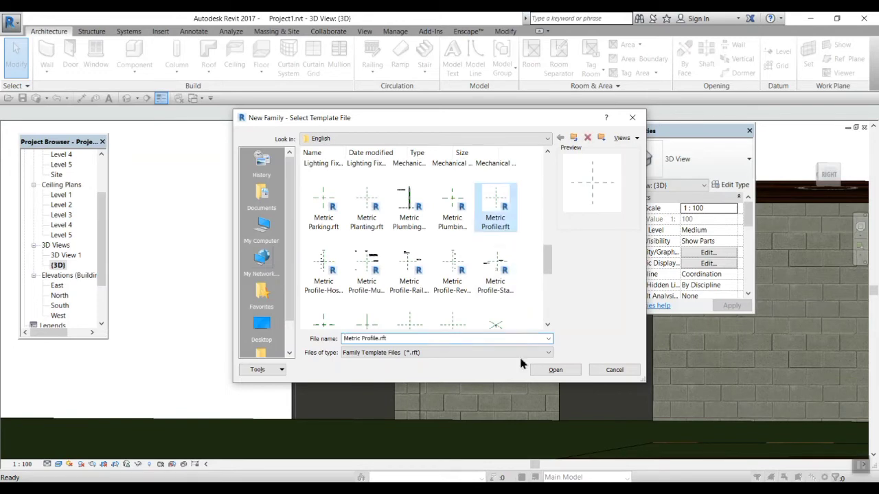
pyautogui.click(555, 369)
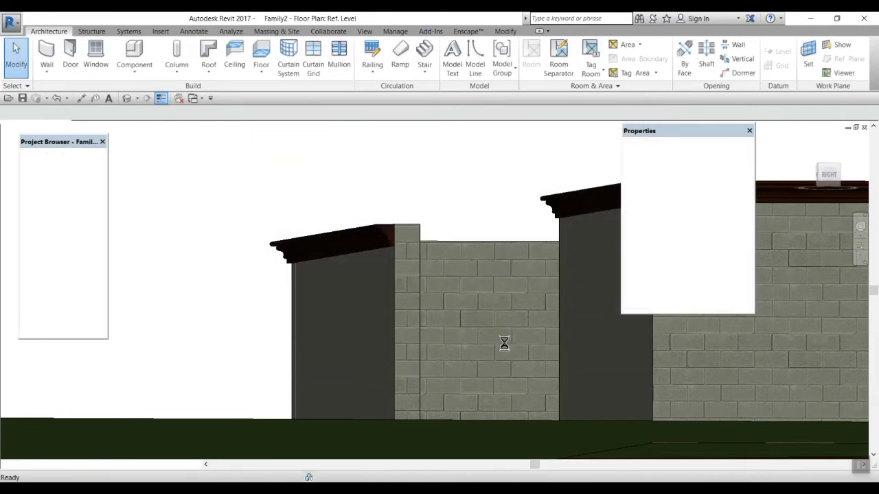
# Step: Change the unit in the length format of the new profile family's project units
pyautogui.press('u')
pyautogui.press('n')
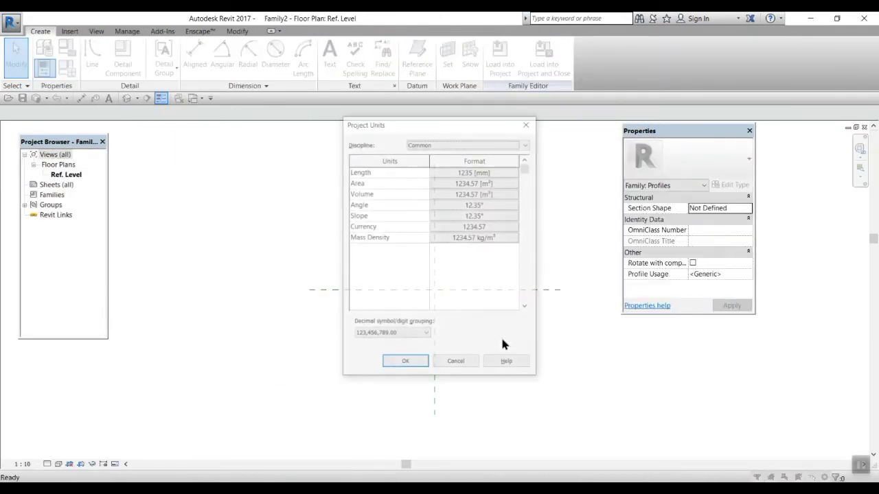
pyautogui.click(488, 172)
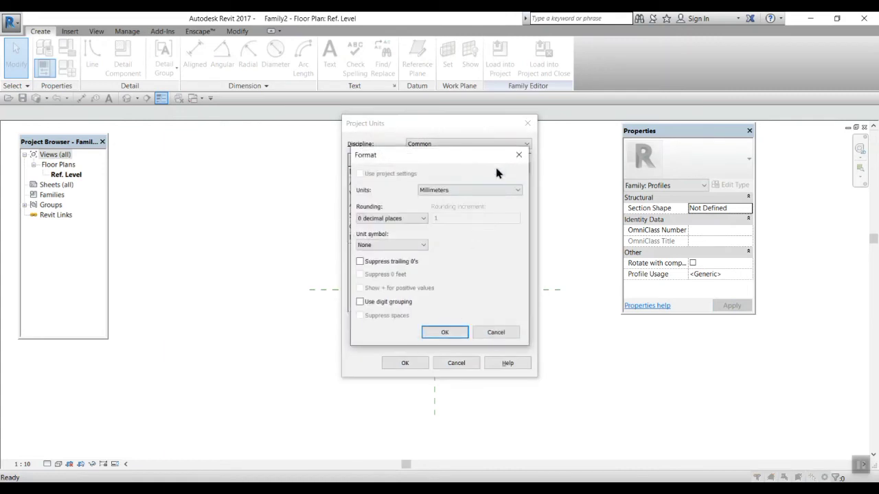
pyautogui.click(489, 189)
pyautogui.click(471, 244)
pyautogui.click(444, 333)
pyautogui.click(405, 363)
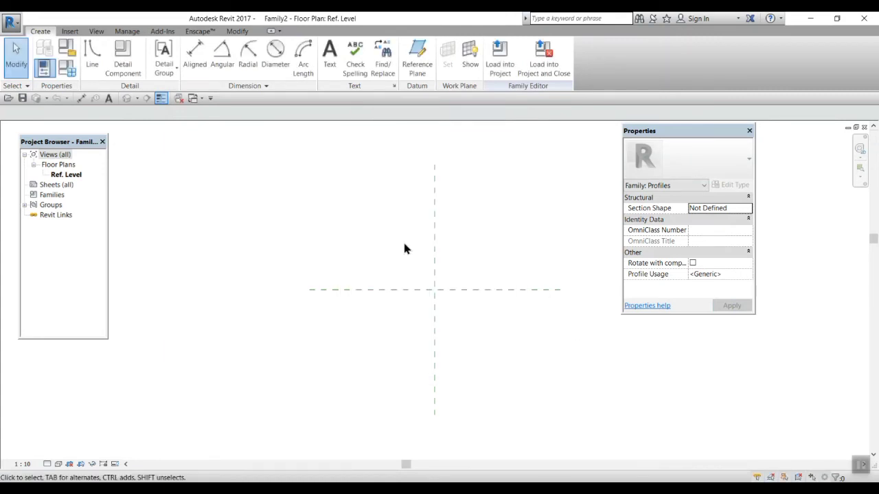
# Step: Draw a 20-unit vertical line up from the reference plane intersection, followed by a 15-unit horizontal line to the right
pyautogui.click(92, 58)
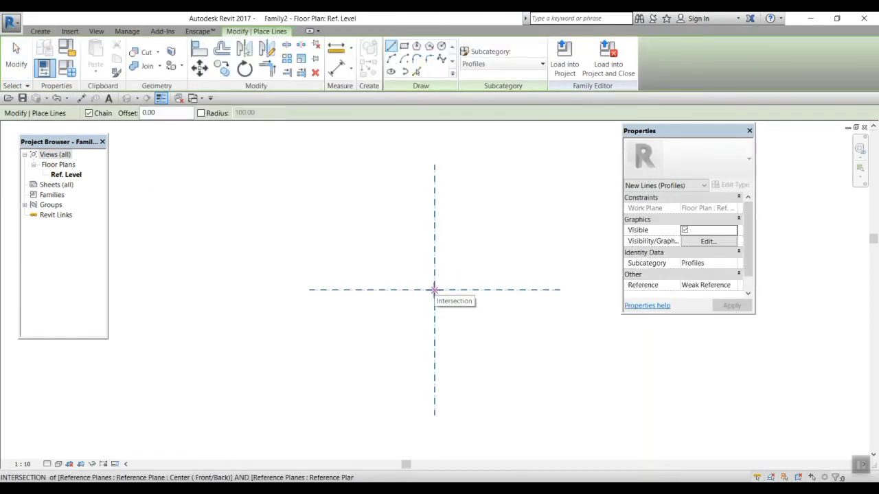
pyautogui.click(434, 290)
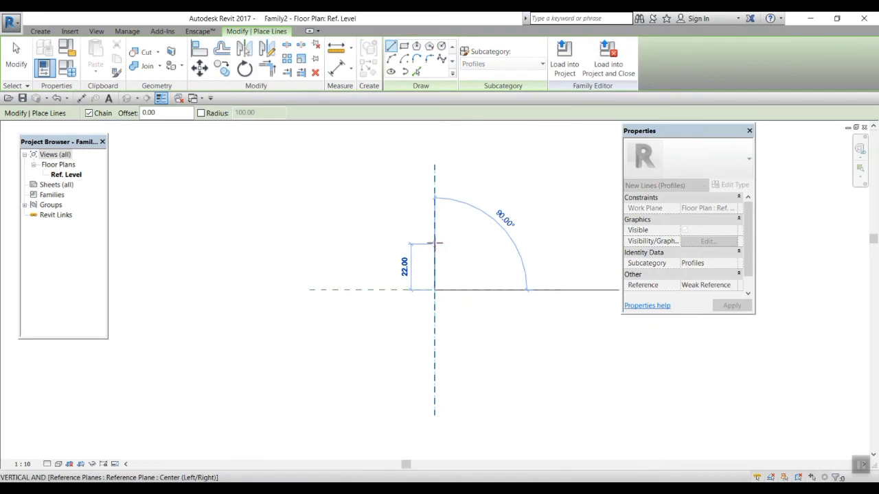
pyautogui.write('20')
pyautogui.press('Return')
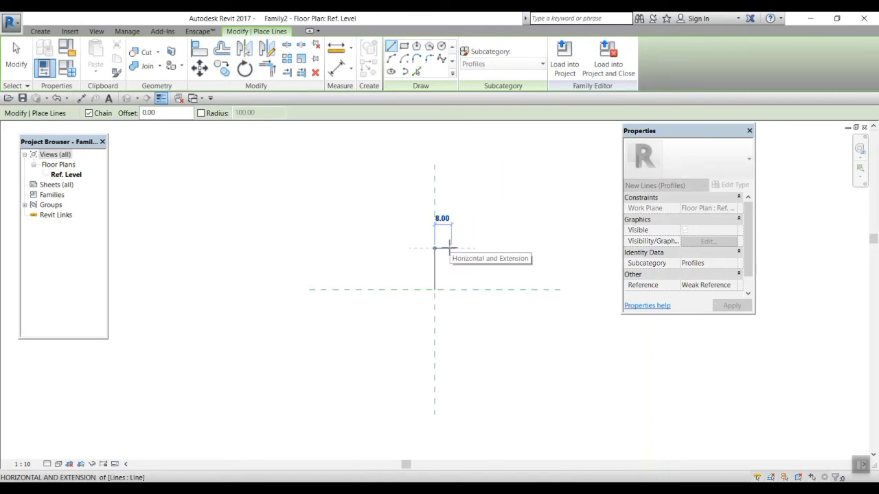
pyautogui.write('1')
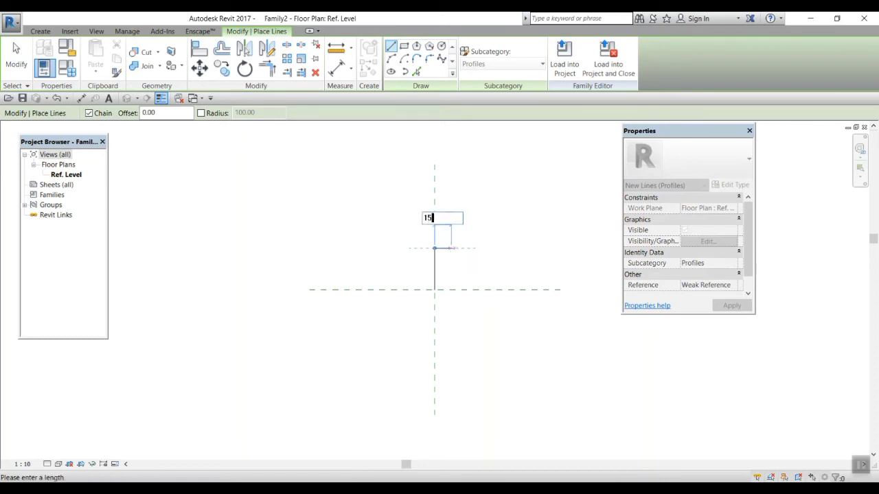
pyautogui.write('5')
pyautogui.press('Return')
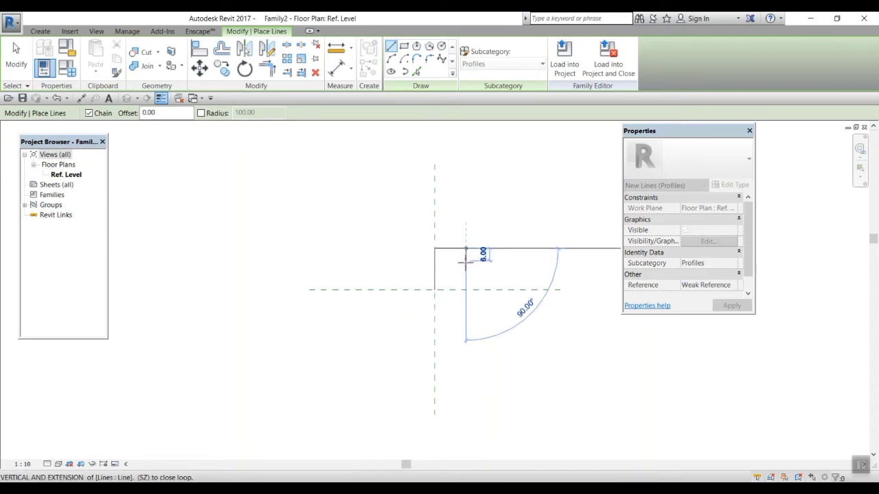
# Step: Continue the outline 7 units down, add a notch about 6 high, and close the C-shaped profile at the reference plane intersection
pyautogui.write('7')
pyautogui.press('Return')
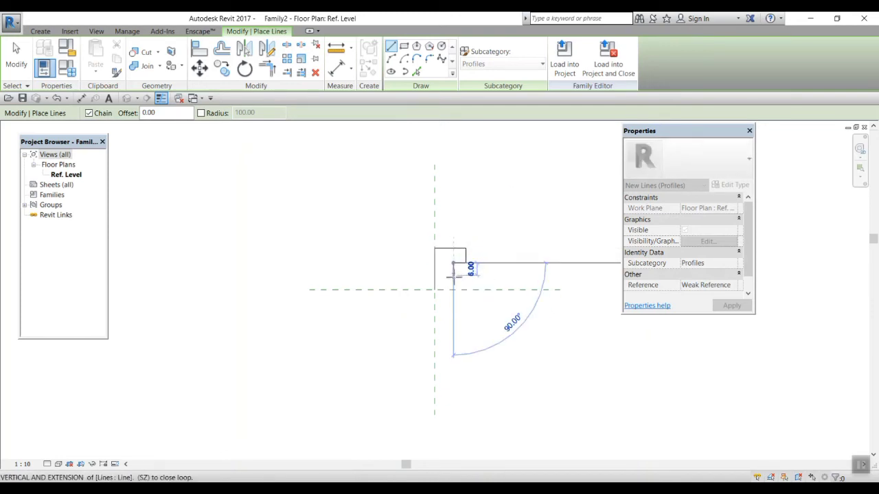
pyautogui.click(466, 275)
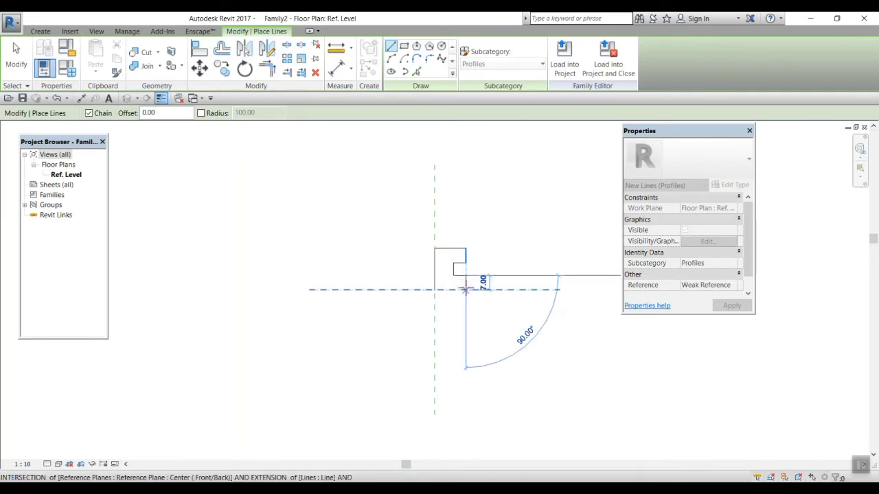
pyautogui.click(465, 289)
pyautogui.click(434, 289)
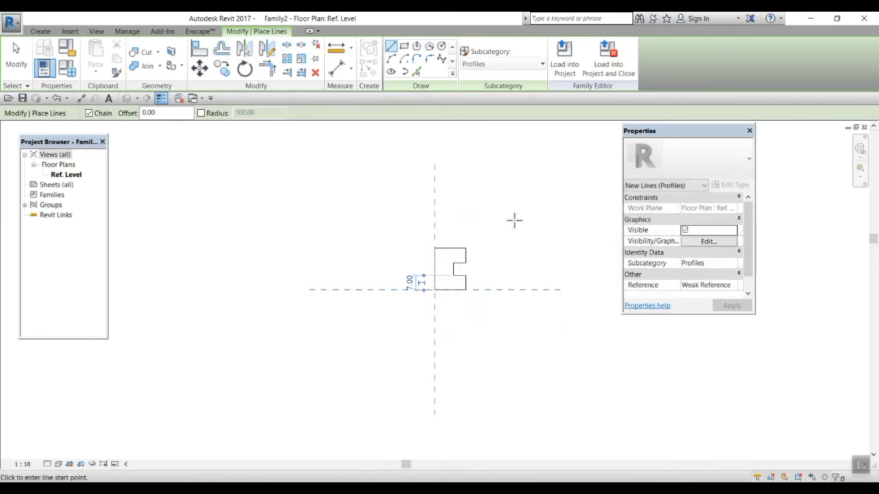
# Step: Save the profile family to the Desktop as reveal
pyautogui.click(11, 24)
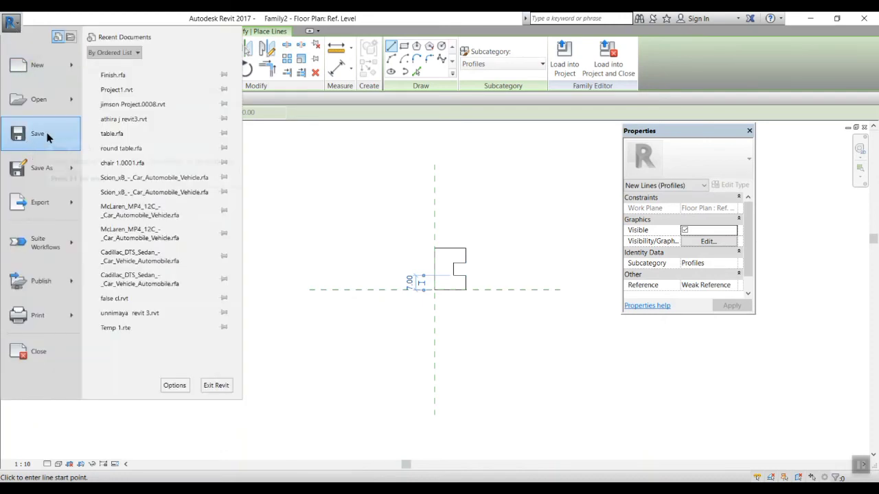
pyautogui.click(38, 134)
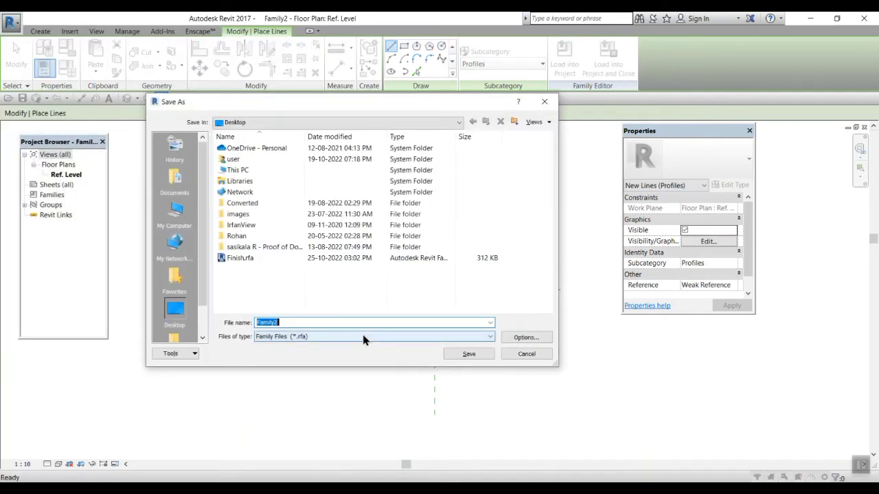
pyautogui.write('reveal')
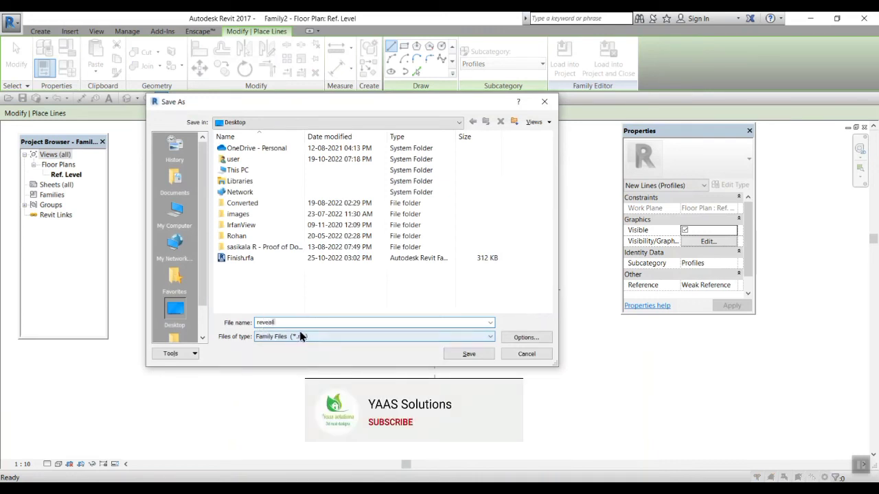
pyautogui.click(468, 353)
# Step: Load the reveal profile family into Project1.rvt only
pyautogui.click(567, 79)
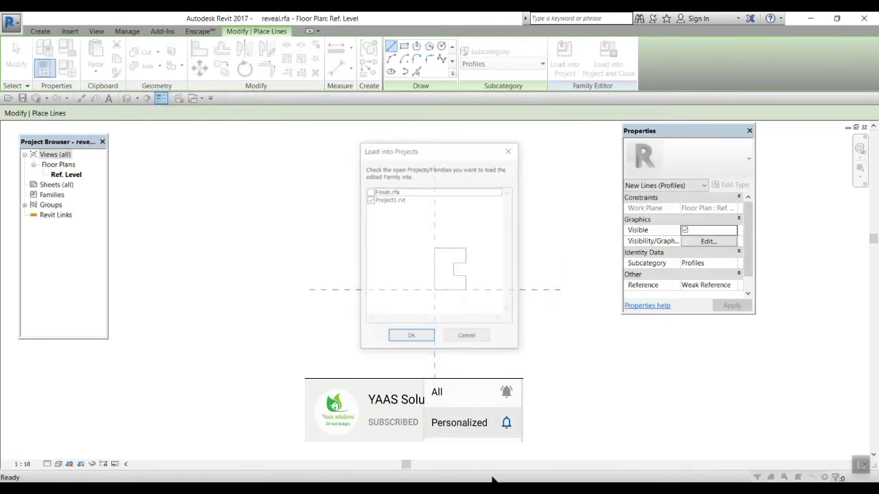
pyautogui.click(395, 201)
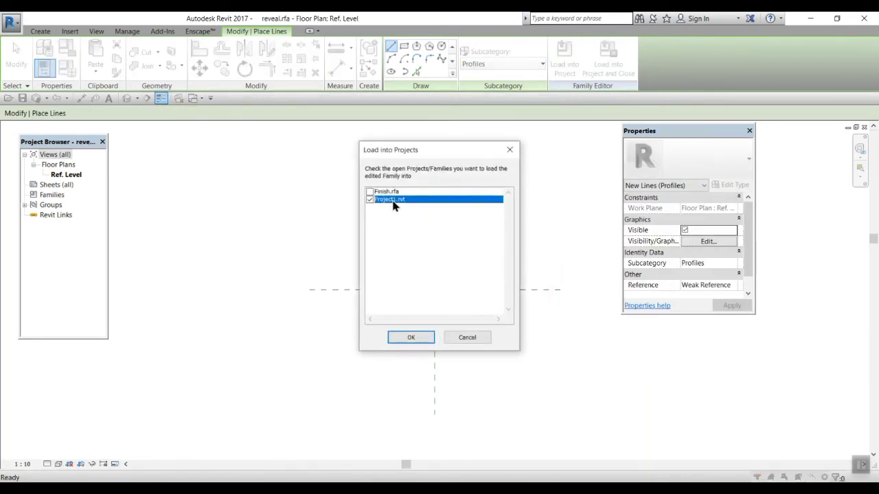
pyautogui.click(412, 338)
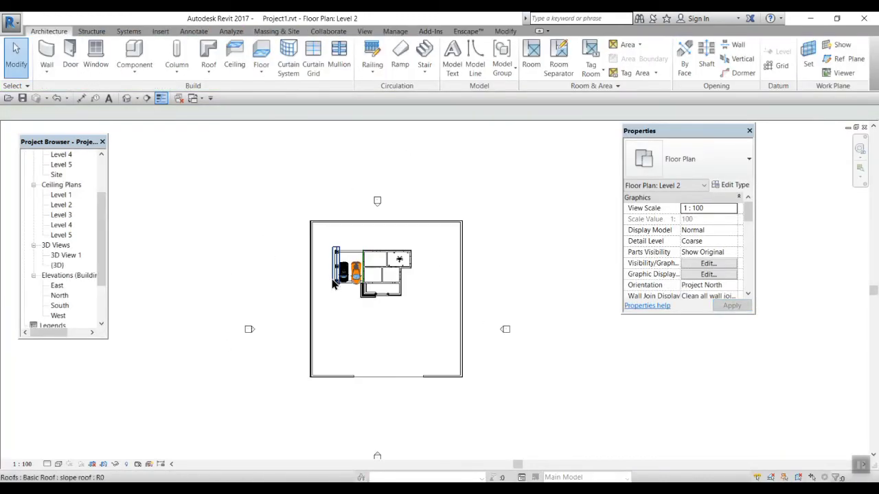
# Step: Open the {3D} view at the end of the boundary wall that carries the existing reveal
pyautogui.doubleClick(57, 267)
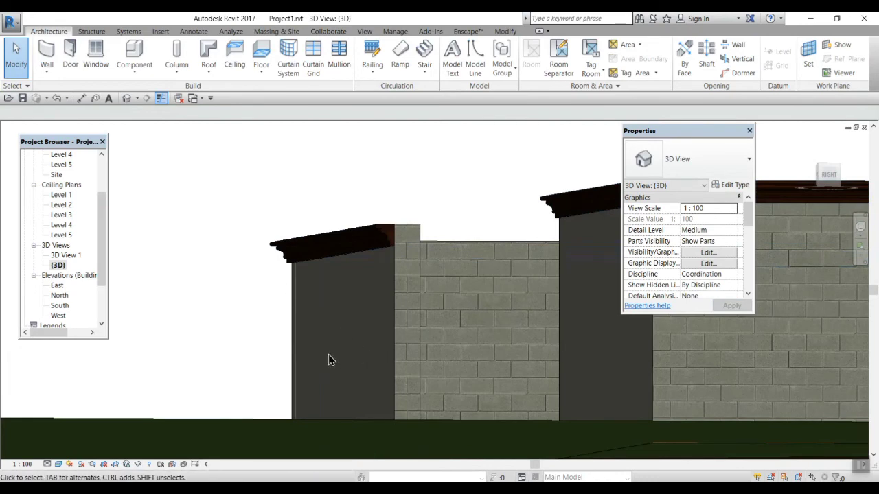
pyautogui.keyDown('shift'); pyautogui.moveTo(328, 354); pyautogui.dragTo(351, 365, button='middle'); pyautogui.keyUp('shift')
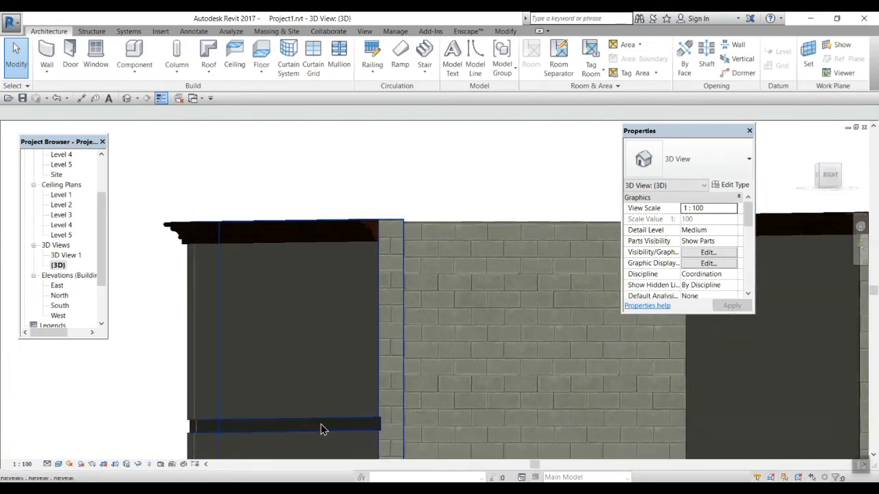
pyautogui.scroll(-1, 332, 423)
pyautogui.scroll(2, 368, 420)
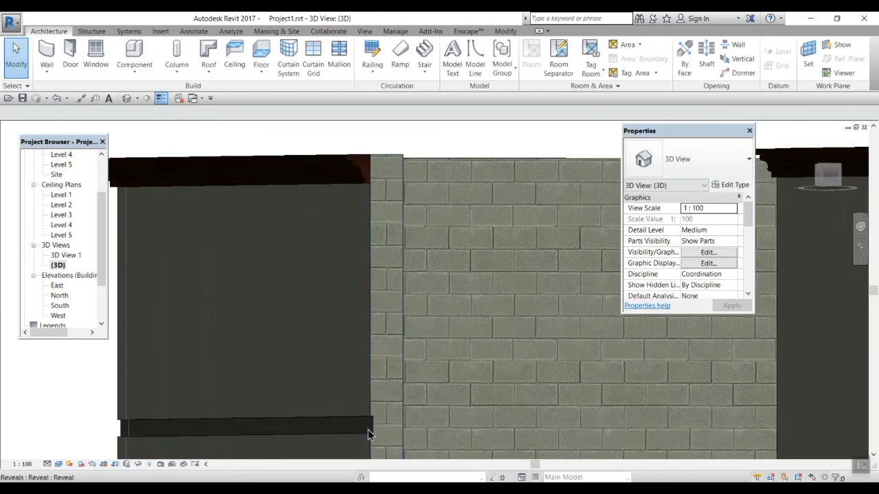
# Step: Start a wall reveal and set its type's profile to reveal : reveal
pyautogui.click(47, 70)
pyautogui.click(73, 185)
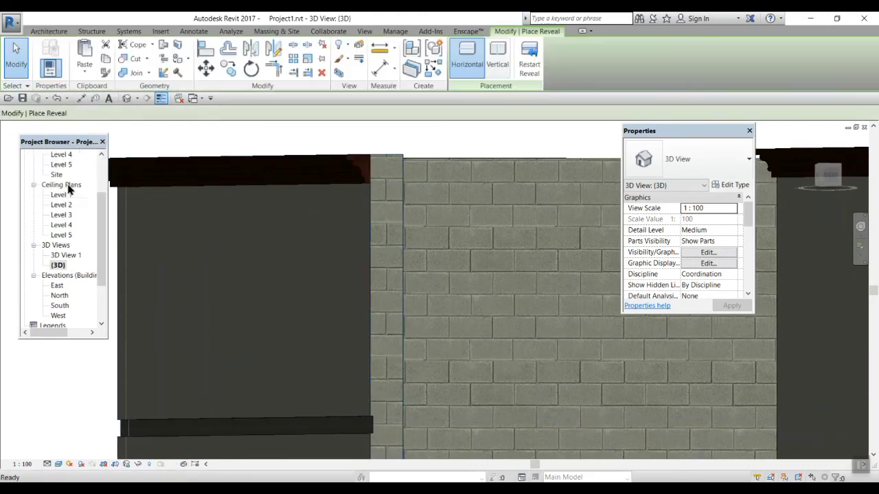
pyautogui.click(733, 185)
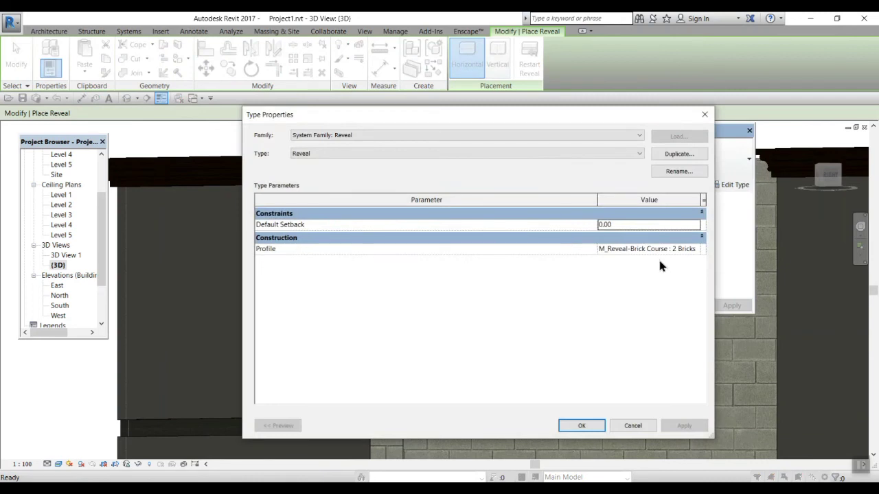
pyautogui.click(701, 249)
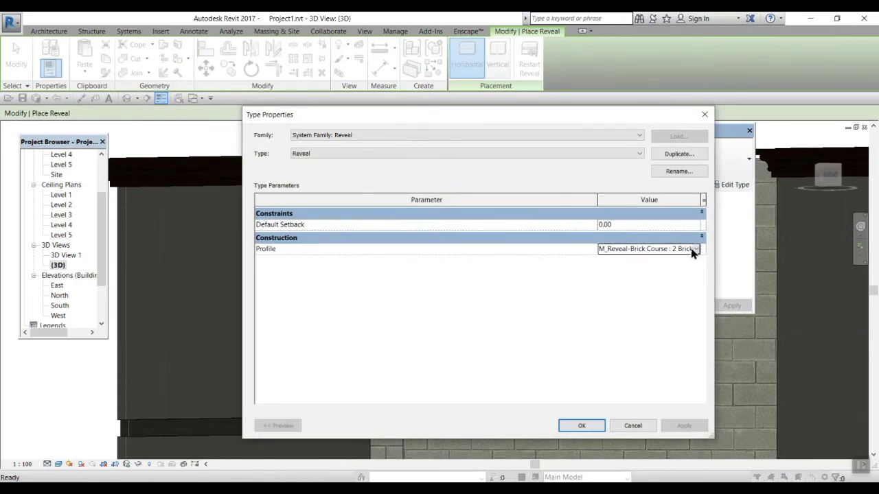
pyautogui.click(697, 250)
pyautogui.scroll(3, 657, 294)
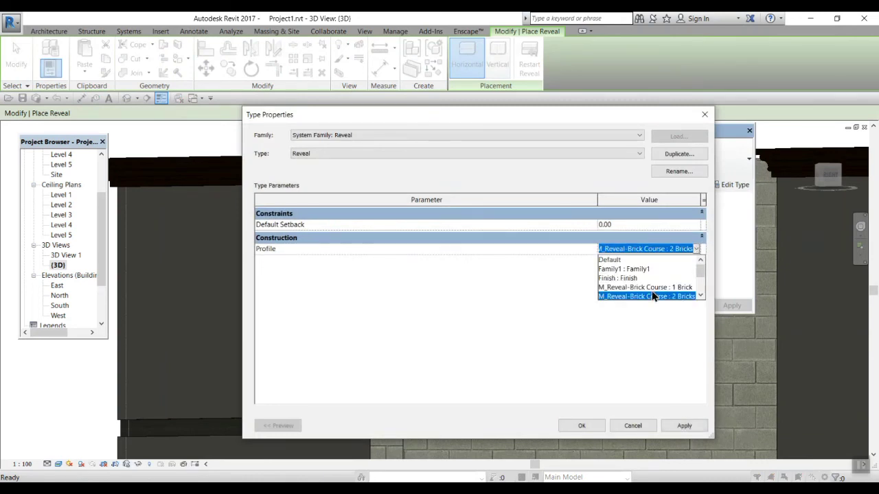
pyautogui.scroll(-4, 652, 296)
pyautogui.click(617, 287)
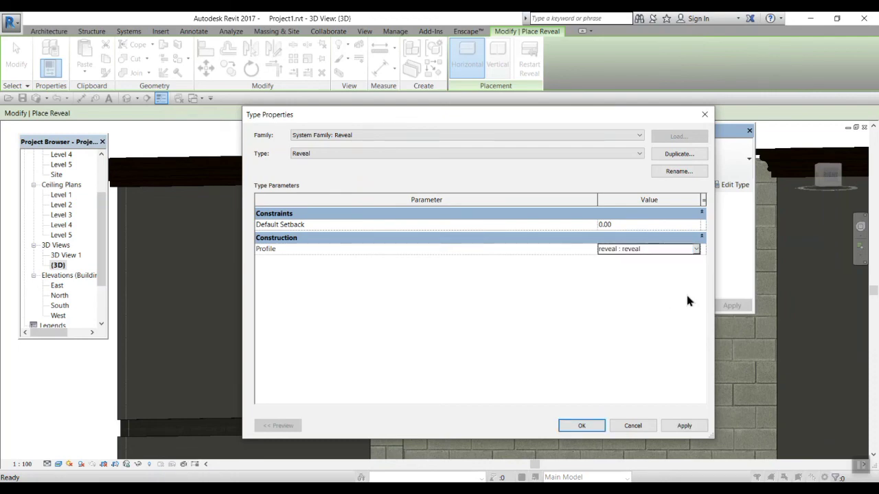
pyautogui.click(581, 425)
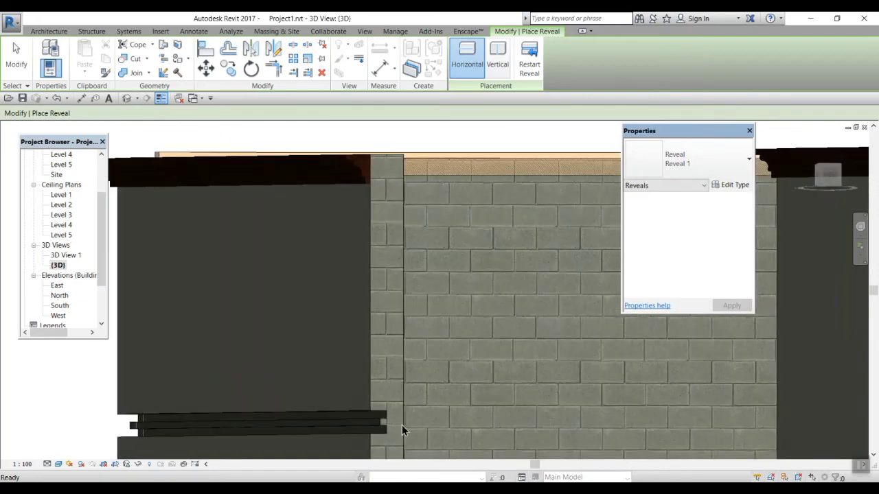
# Step: Place a second horizontal reveal on the boundary wall's outer face, between the existing reveal and the cornice, and check its notched shape
pyautogui.keyDown('shift'); pyautogui.moveTo(402, 425); pyautogui.dragTo(476, 379, button='middle'); pyautogui.keyUp('shift')
pyautogui.scroll(2, 354, 425)
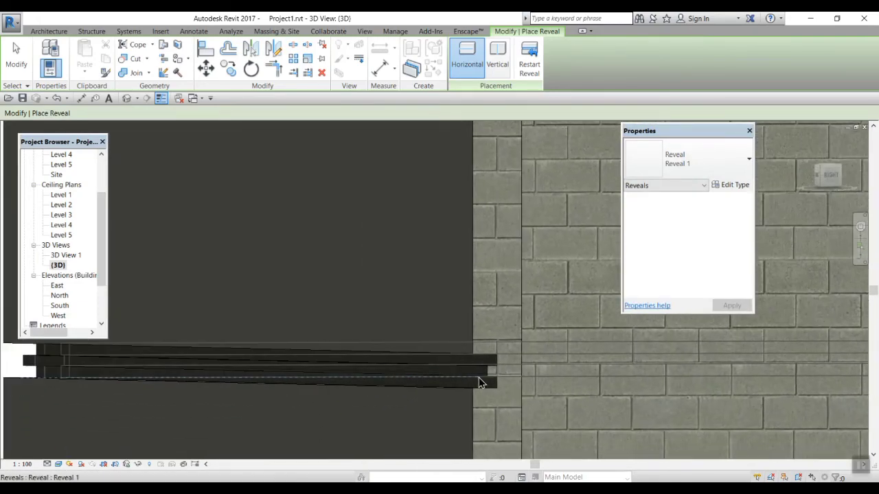
pyautogui.click(463, 212)
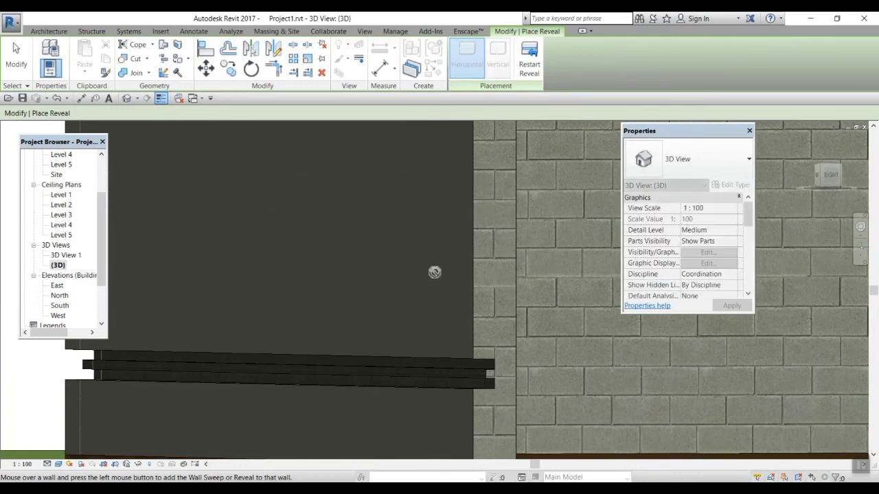
pyautogui.press('Escape')
pyautogui.press('Escape')
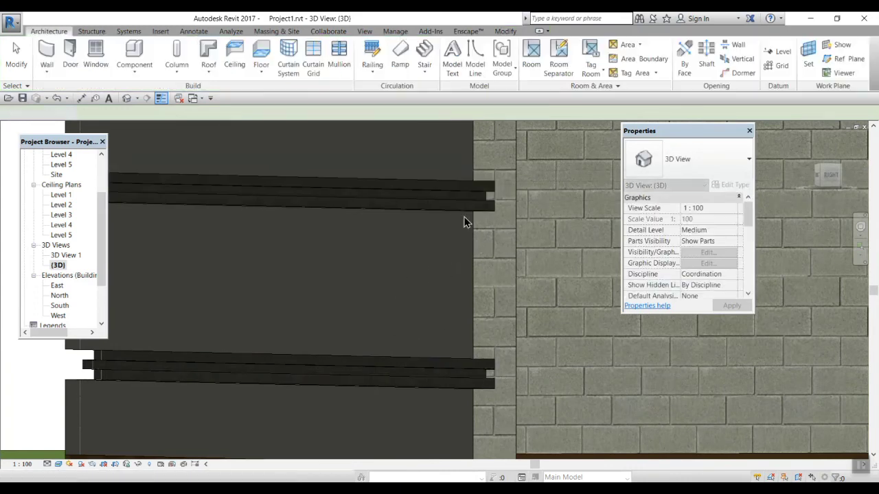
pyautogui.scroll(1, 460, 197)
pyautogui.moveTo(495, 262)
pyautogui.keyDown('shift'); pyautogui.mouseDown(button='middle')
pyautogui.moveTo(501, 266)
pyautogui.moveTo(483, 280)
pyautogui.moveTo(479, 266)
pyautogui.moveTo(496, 263)
pyautogui.mouseUp(button='middle'); pyautogui.keyUp('shift')
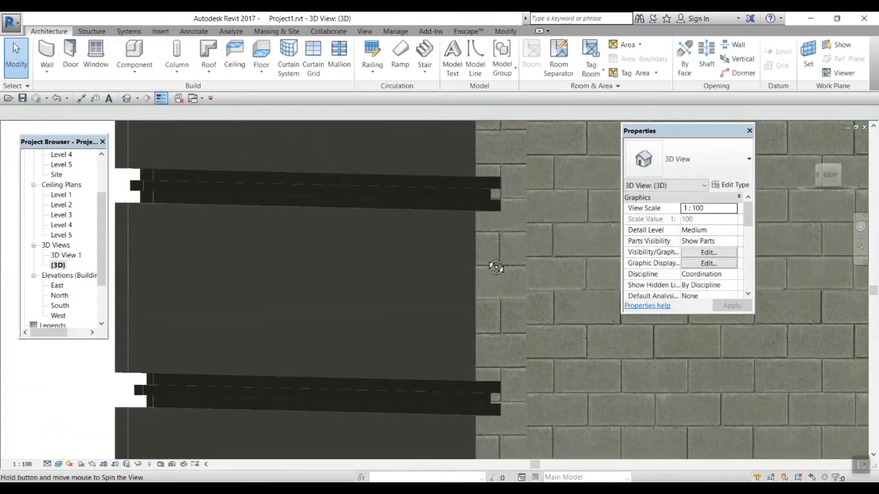
pyautogui.scroll(-5, 480, 265)
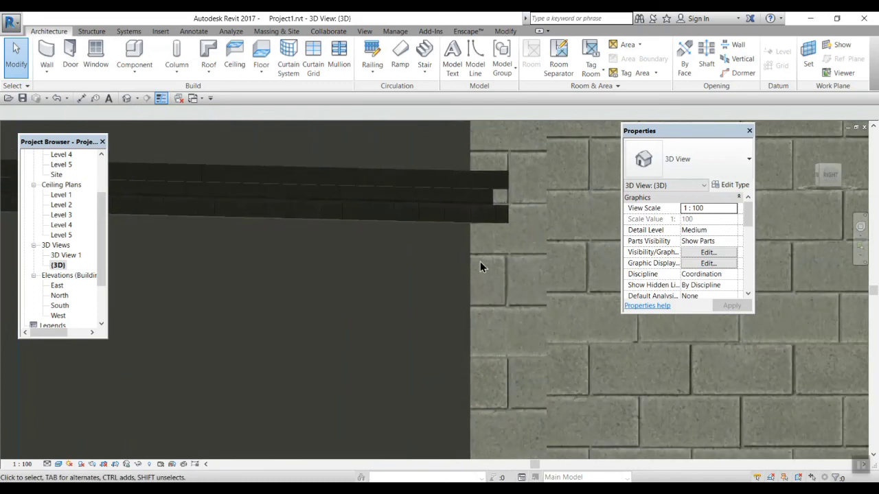
pyautogui.keyDown('shift'); pyautogui.moveTo(494, 300); pyautogui.dragTo(494, 336, button='middle'); pyautogui.keyUp('shift')
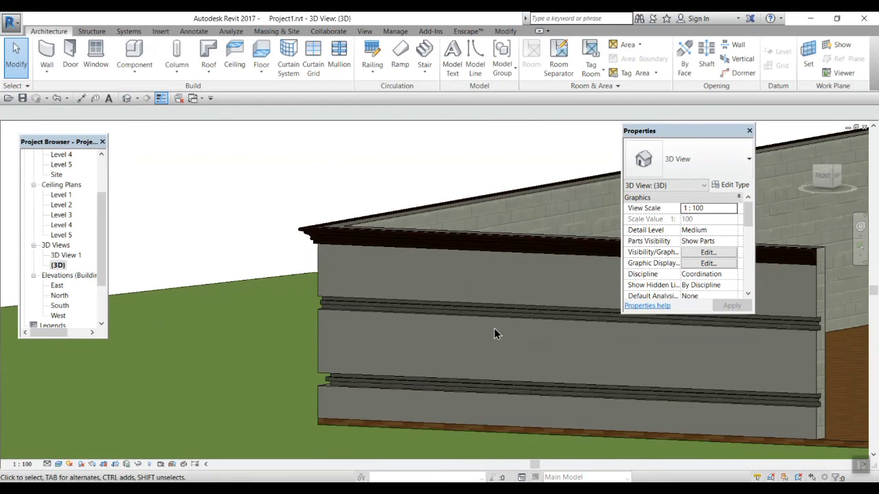